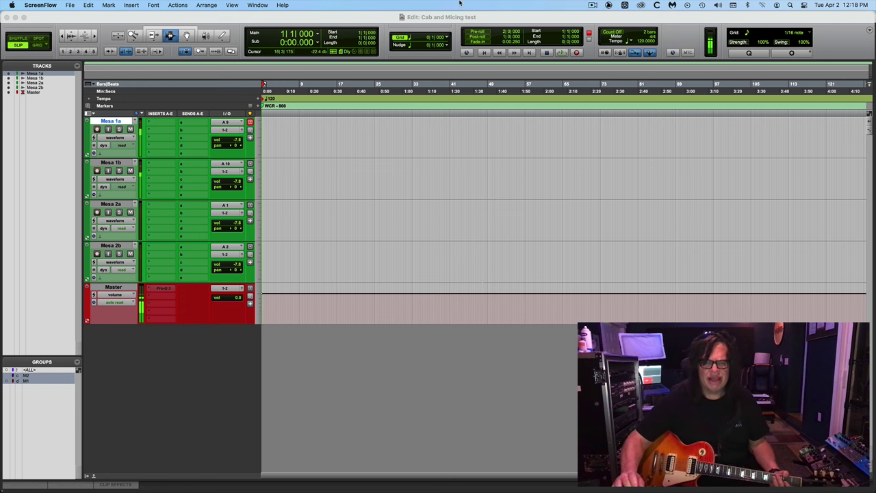
pyautogui.click(422, 17)
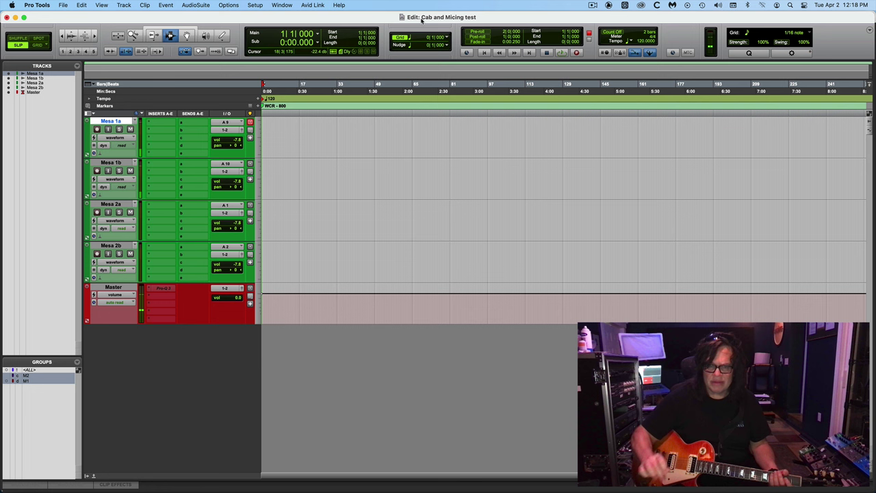
pyautogui.press('space')
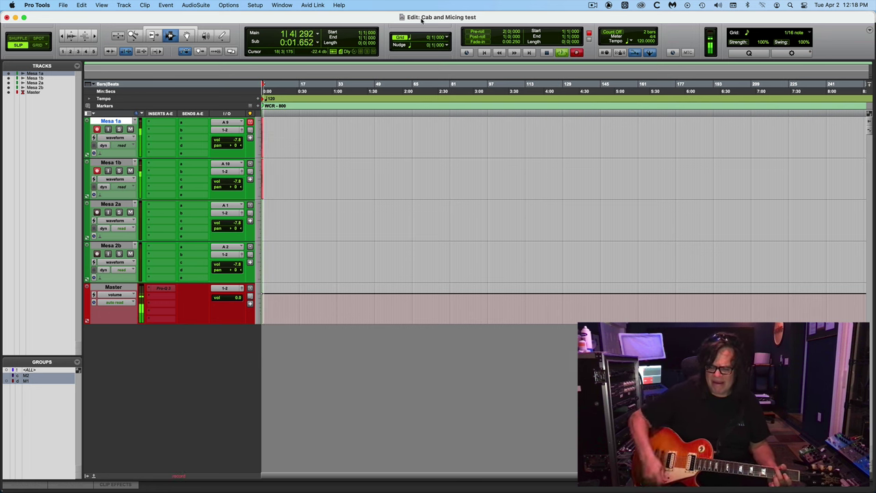
pyautogui.press('super+]')
pyautogui.press('super+]')
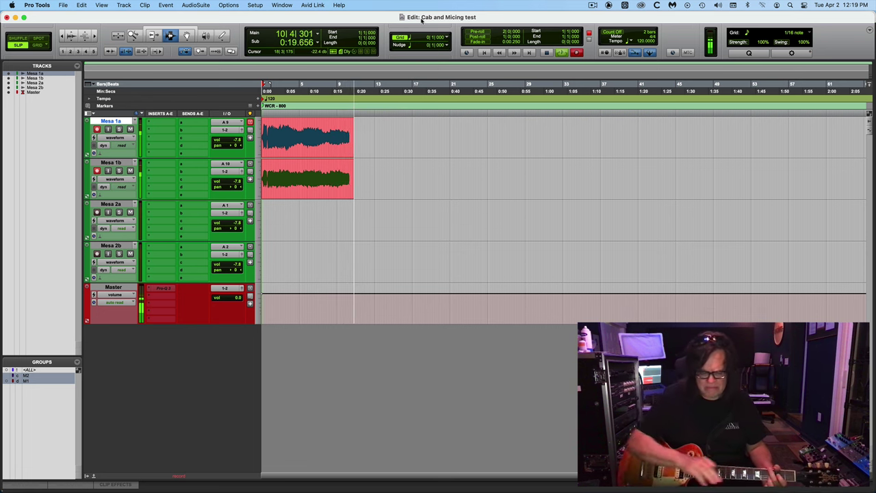
pyautogui.press('space')
pyautogui.press('super+z')
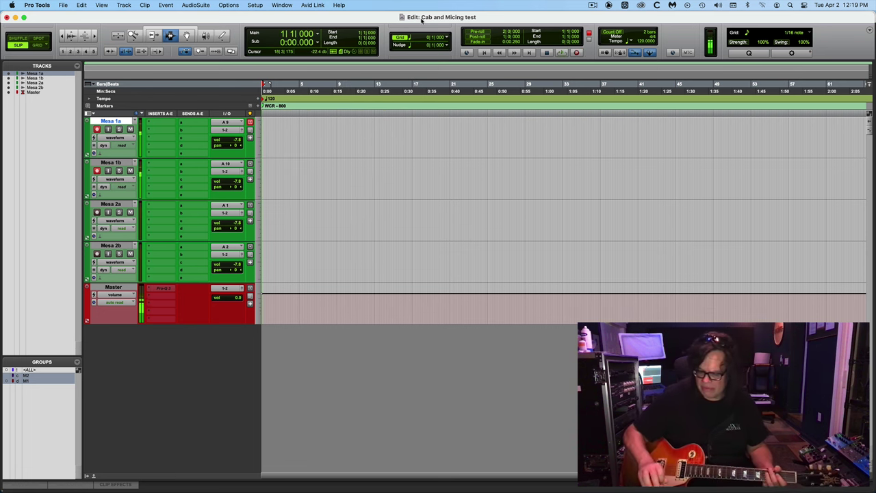
# - Record a guitar take onto Mesa 1a and Mesa 1b from the start of the timeline, and play it back
pyautogui.press('super+space')
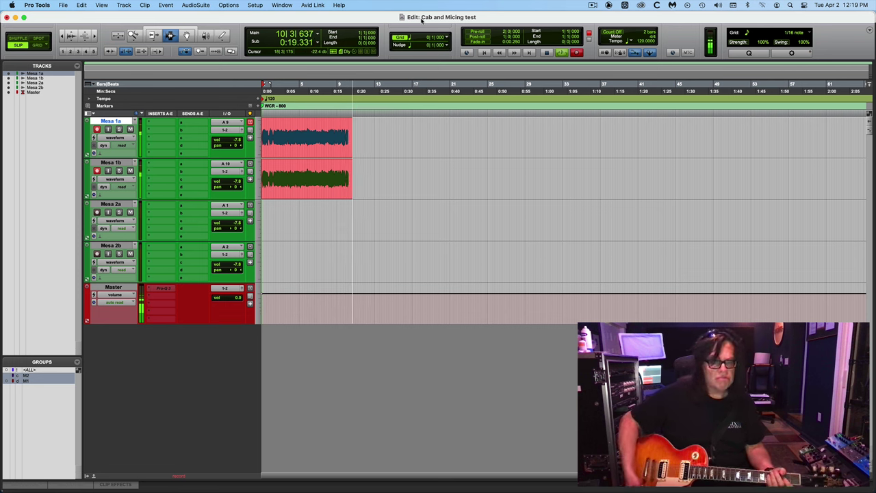
pyautogui.press('space')
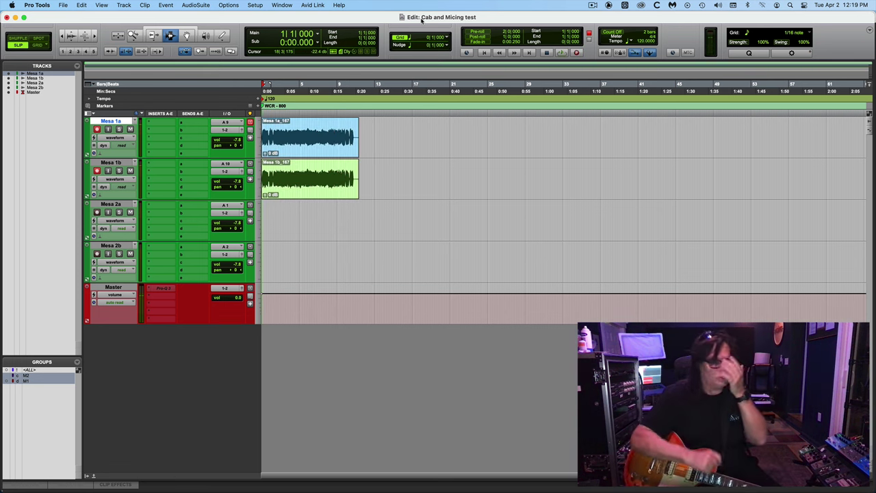
pyautogui.press('space')
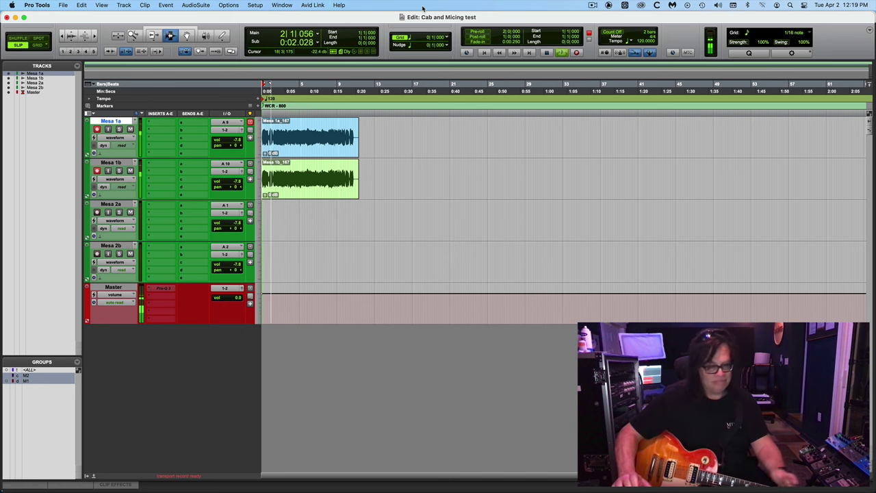
pyautogui.press('space')
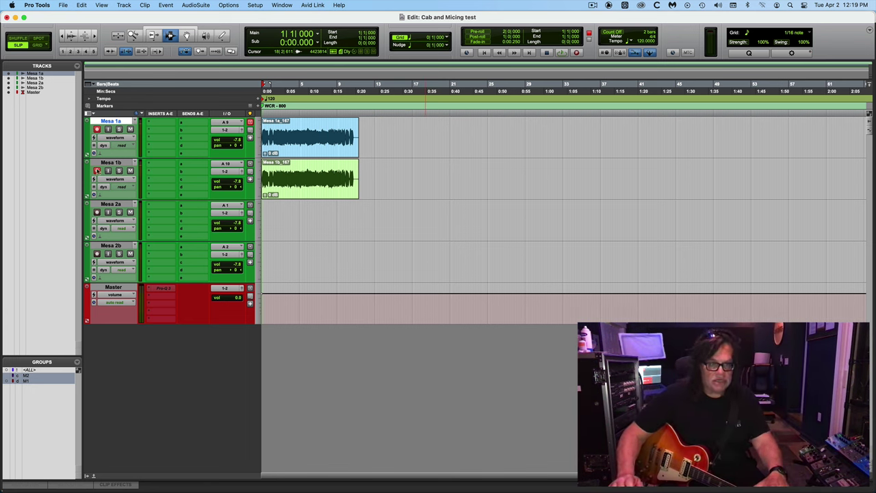
# - Record-arm Mesa 2a and Mesa 2b, dismiss the DSP Mode notice, and select the Mesa 2a track
pyautogui.click(97, 213)
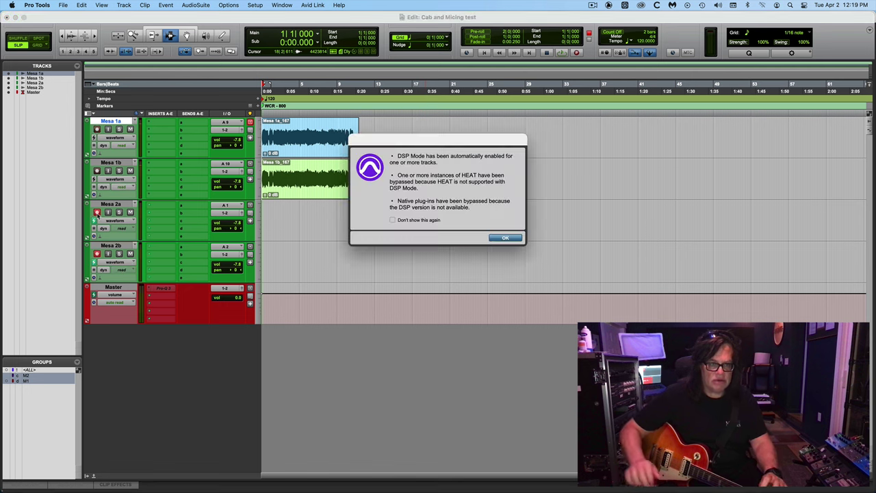
pyautogui.press('Return')
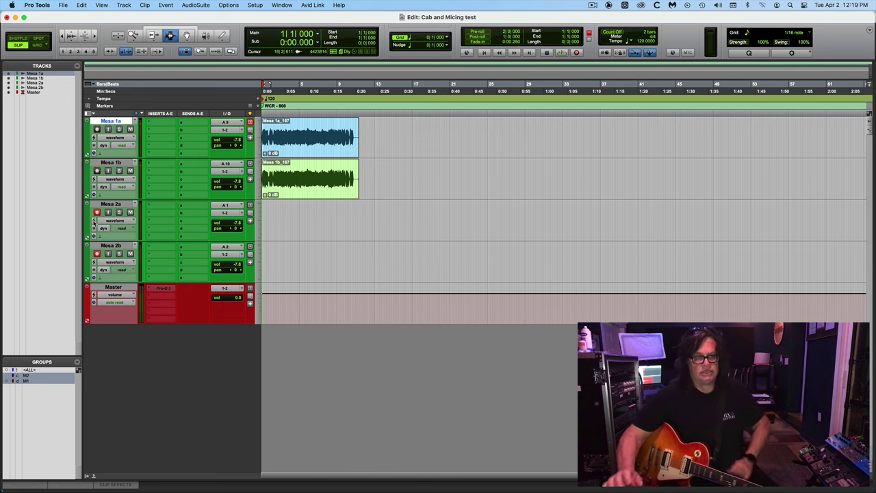
pyautogui.click(101, 204)
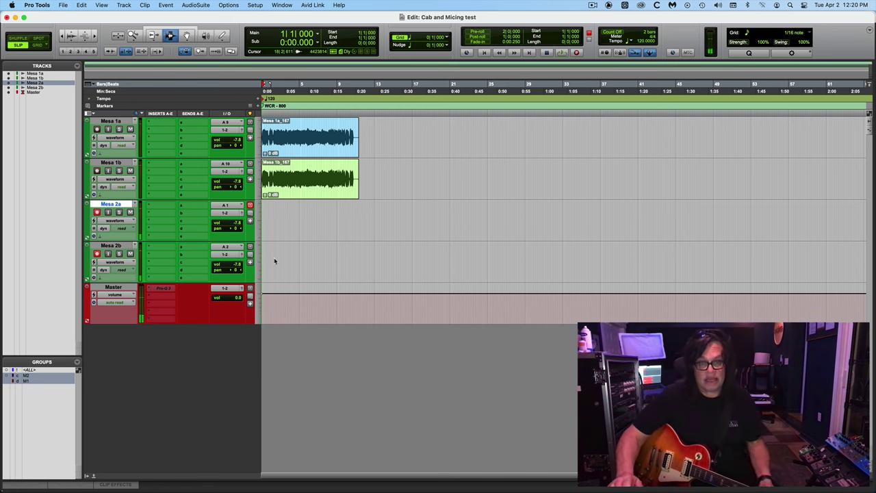
# - Place the insertion point on Mesa 2a at about 20 seconds, close to the end of the Mesa 1 clips
pyautogui.press('space')
pyautogui.press('super+bracketright')
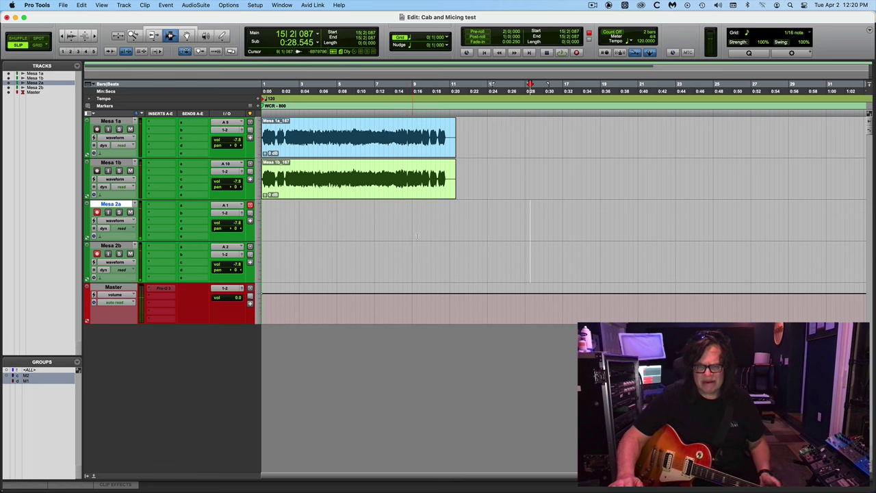
pyautogui.click(451, 225)
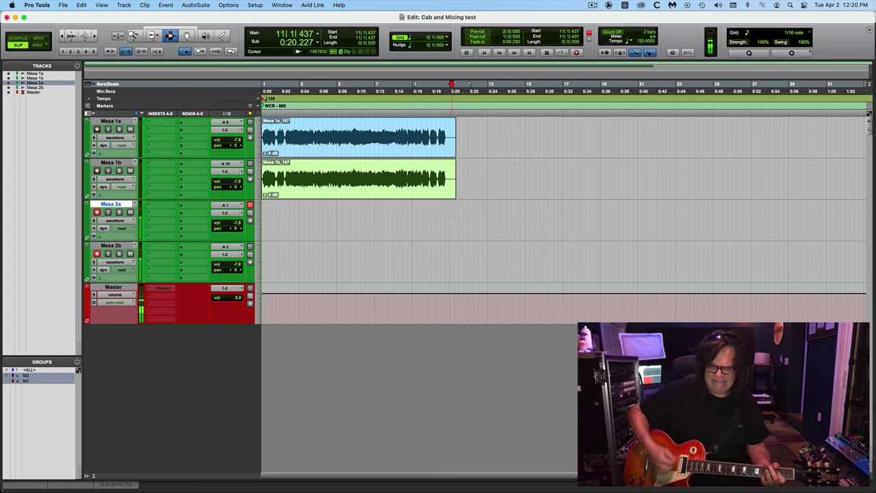
pyautogui.press('super+space')
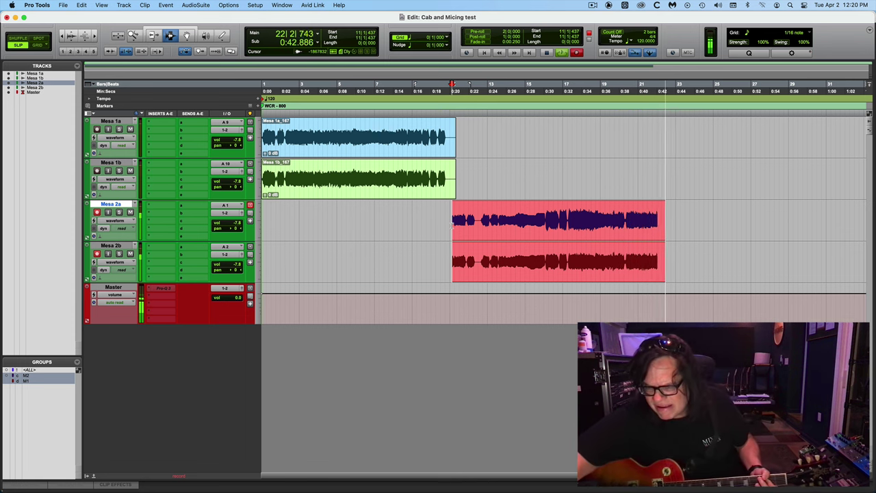
pyautogui.press('space')
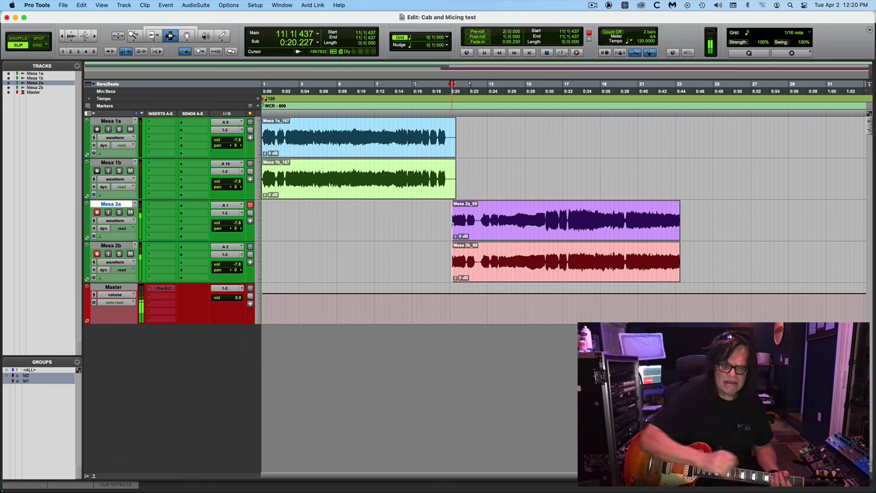
pyautogui.press('super+z')
# - Record a guitar take onto Mesa 2a and Mesa 2b from the insertion point, and play back its opening
pyautogui.press('super+space')
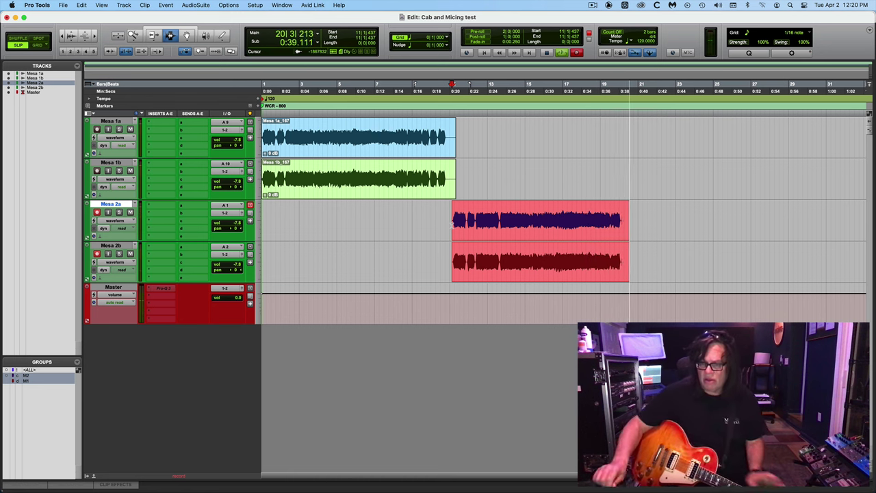
pyautogui.press('space')
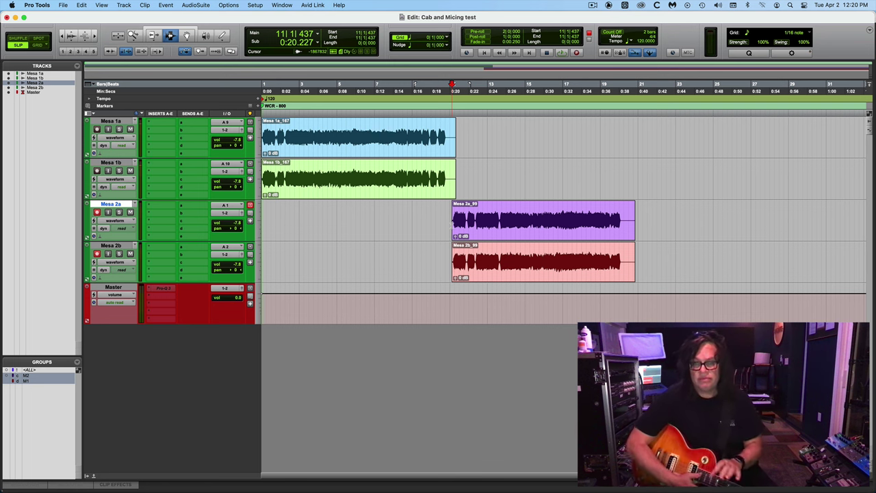
pyautogui.press('space')
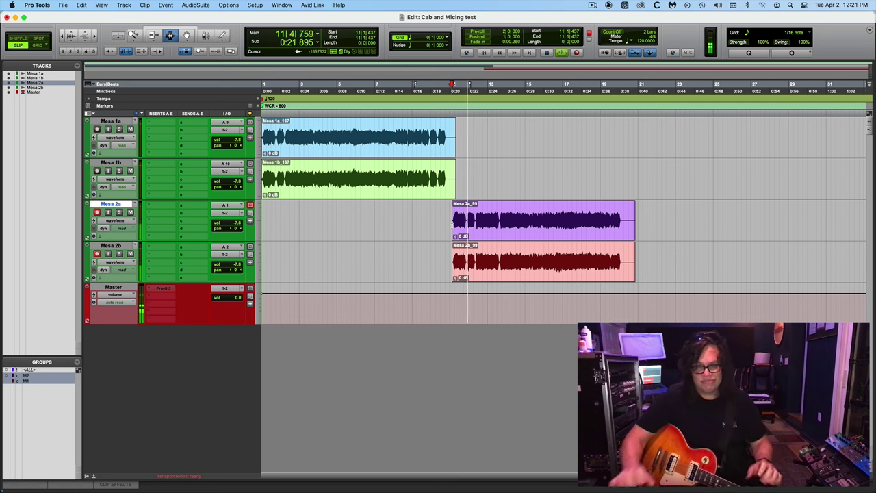
pyautogui.press('space')
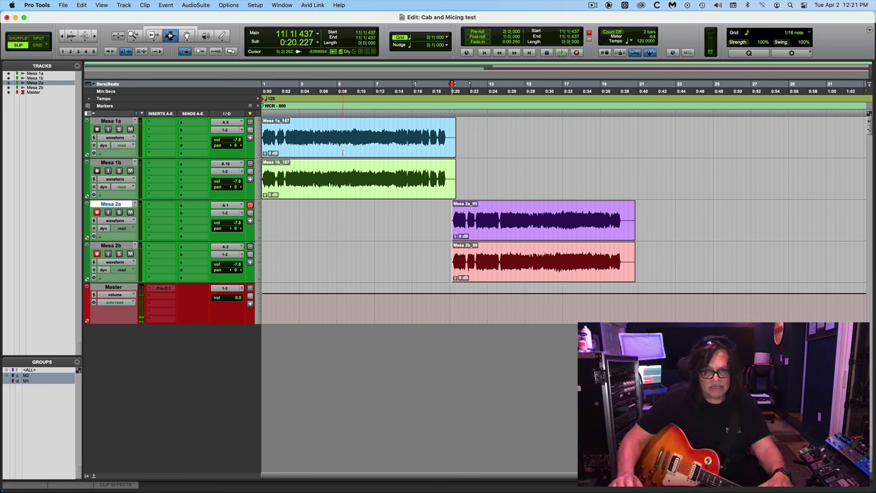
# - Compare the two takes by playing the Mesa 2a/2b clips and the Mesa 1a/1b clips from their beginnings
pyautogui.doubleClick(343, 151)
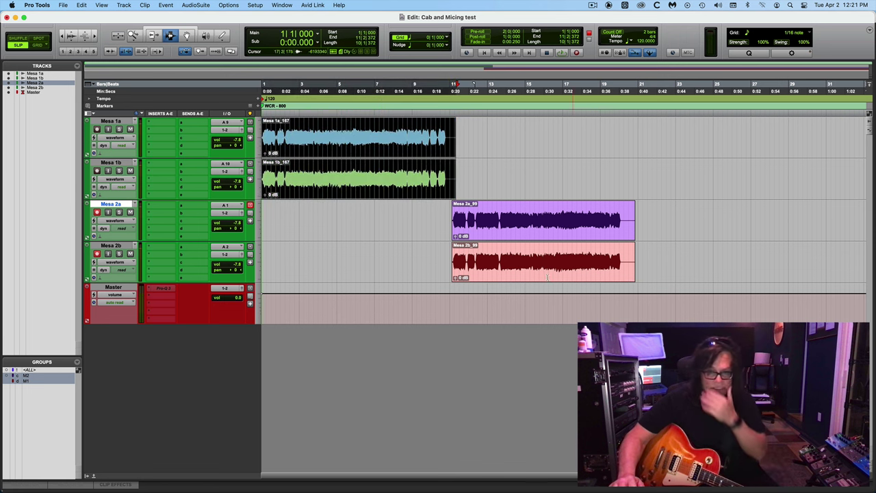
pyautogui.click(512, 237)
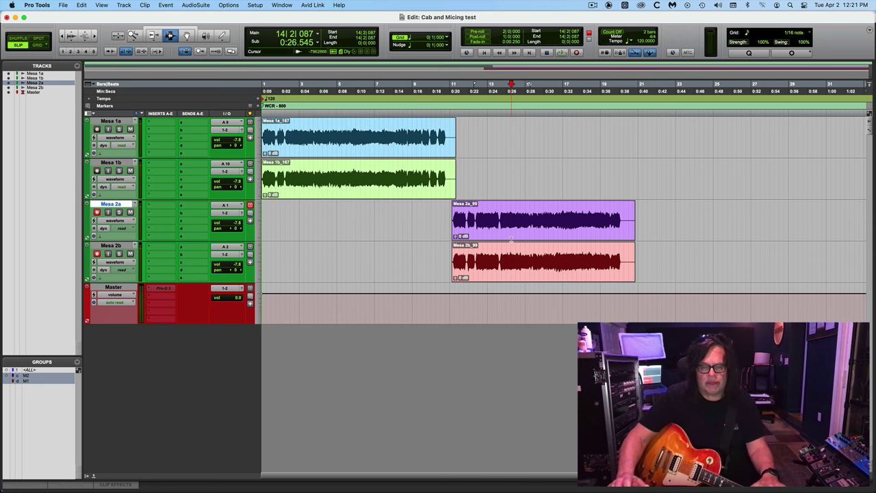
pyautogui.doubleClick(511, 237)
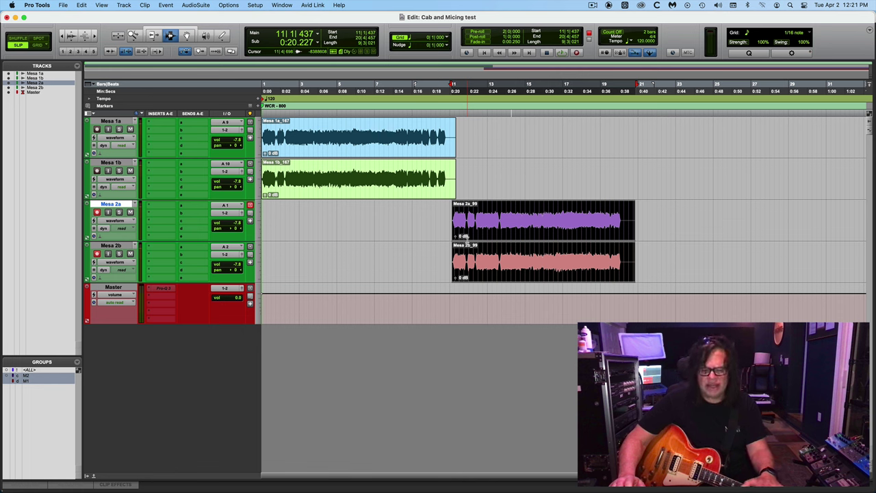
pyautogui.press('space')
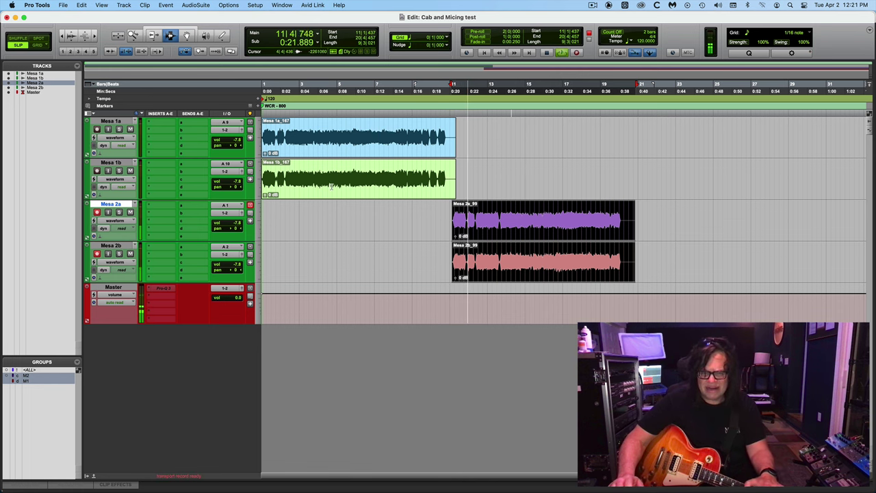
pyautogui.press('space')
pyautogui.click(332, 184)
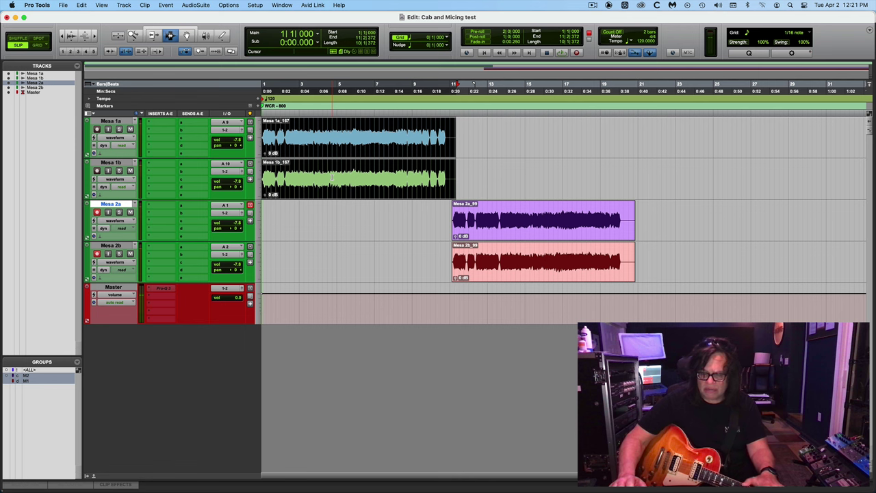
pyautogui.press('space')
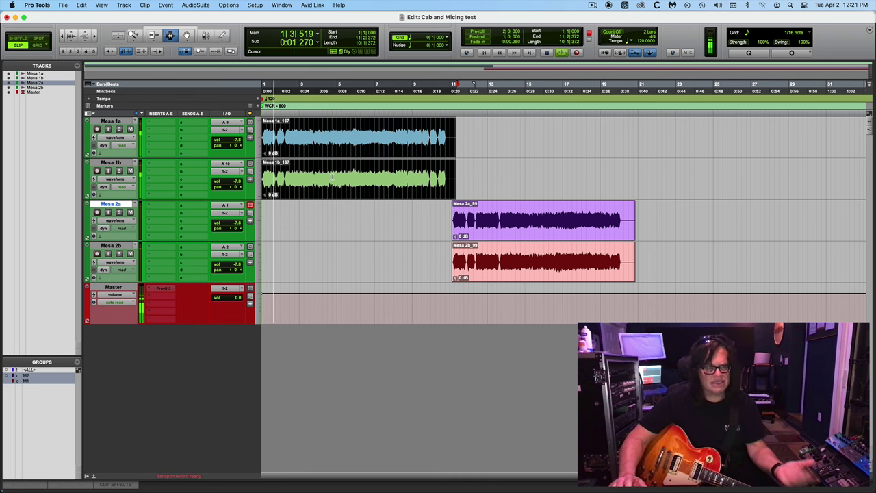
pyautogui.press('space')
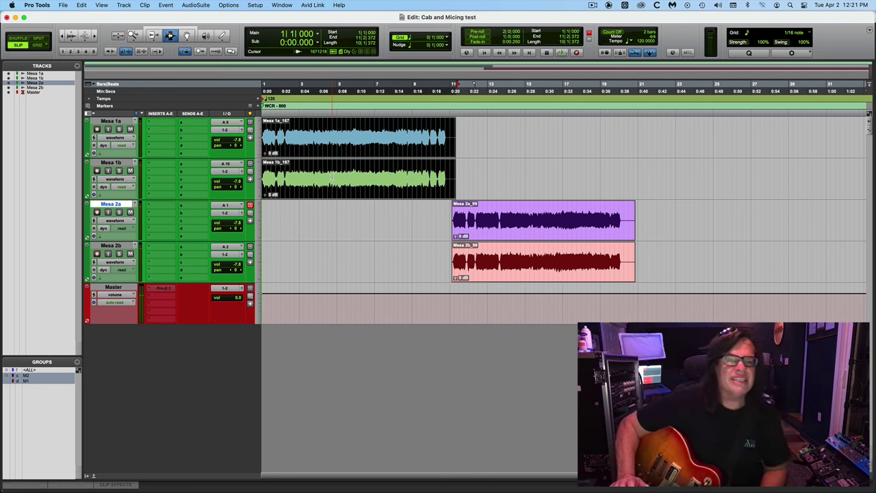
pyautogui.press('space')
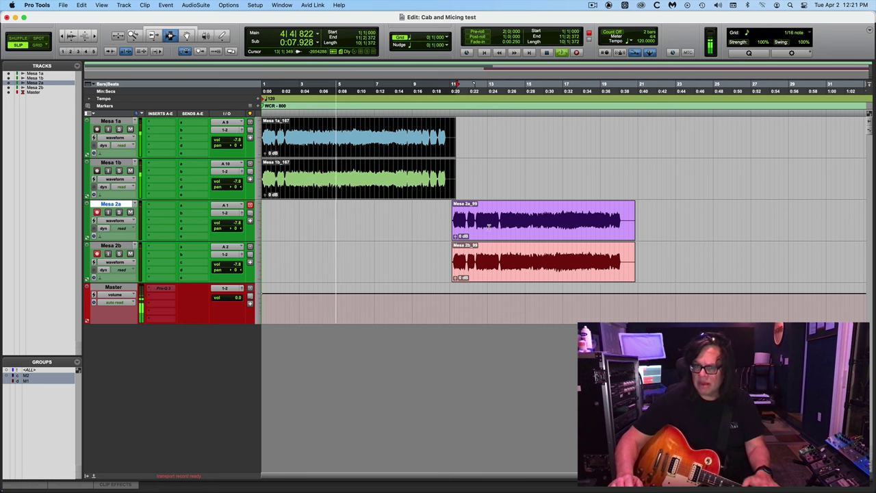
# - Compare the takes further into the performance, playing Mesa 2a/2b from about 25 seconds and Mesa 1a/1b from about 6.5 seconds
pyautogui.click(500, 226)
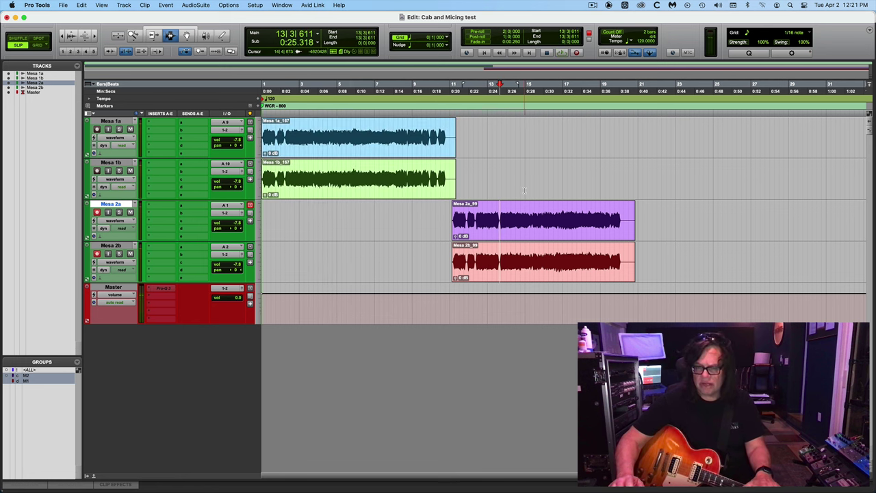
pyautogui.press('space')
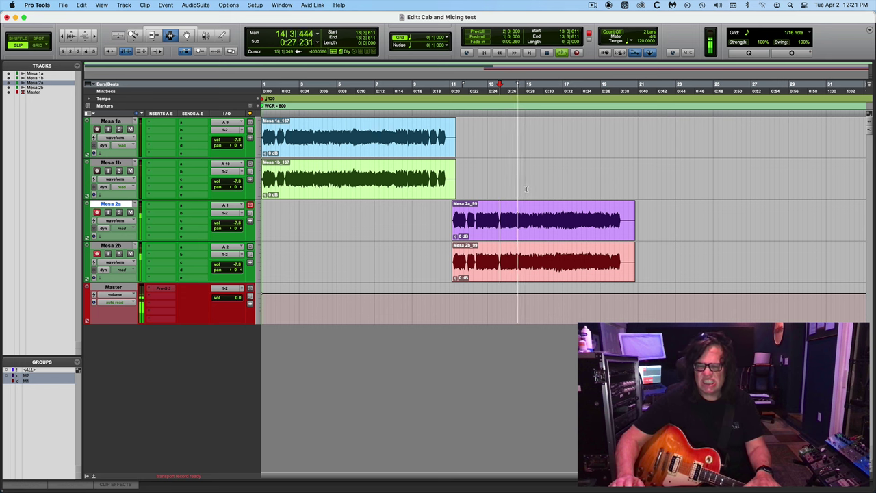
pyautogui.press('space')
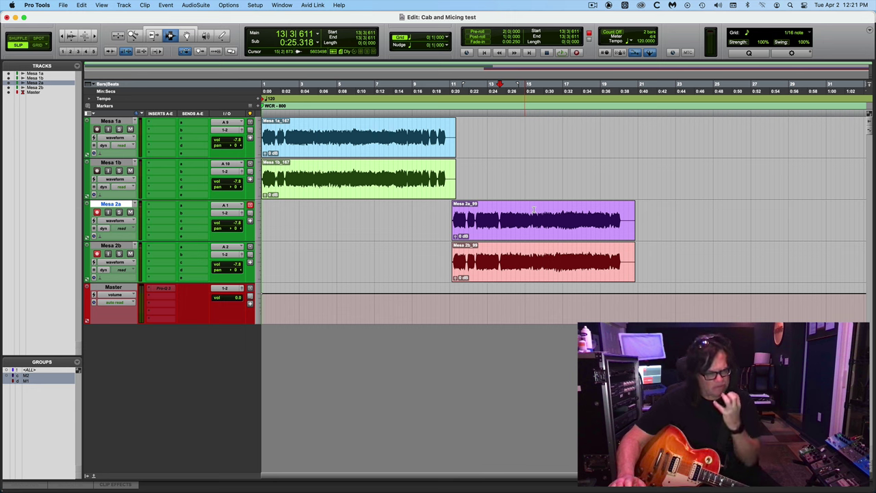
pyautogui.press('space')
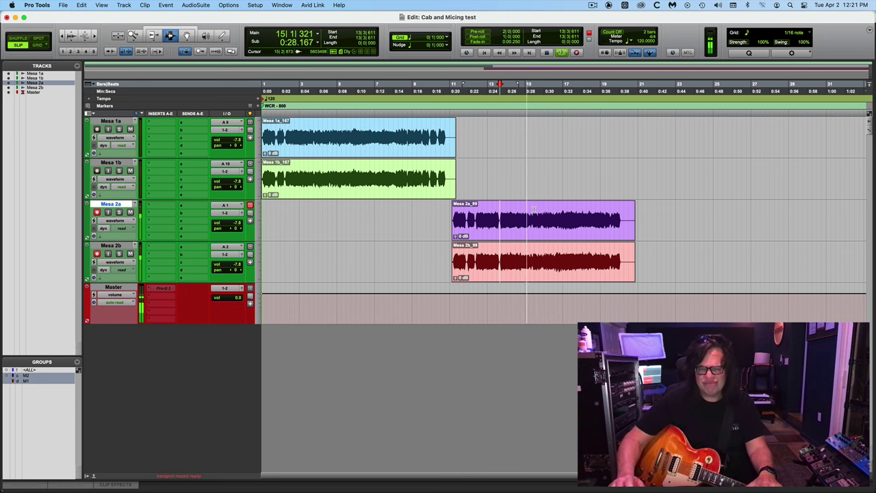
pyautogui.press('space')
pyautogui.click(322, 165)
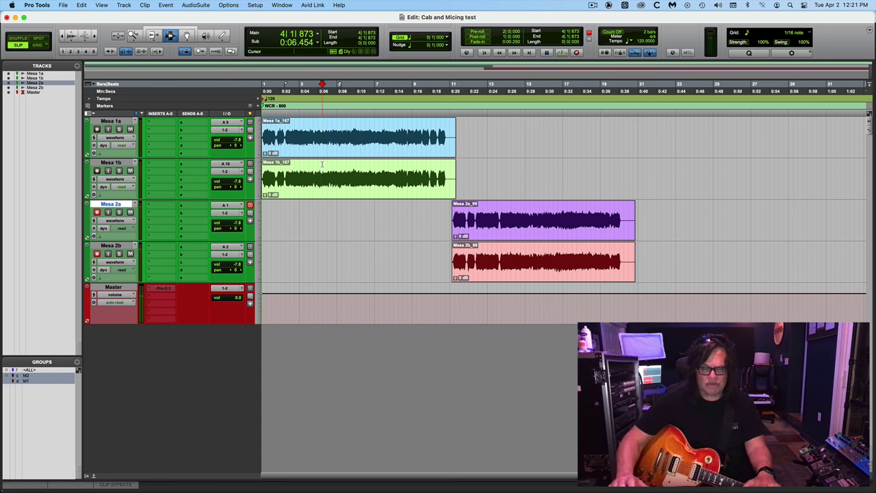
pyautogui.press('space')
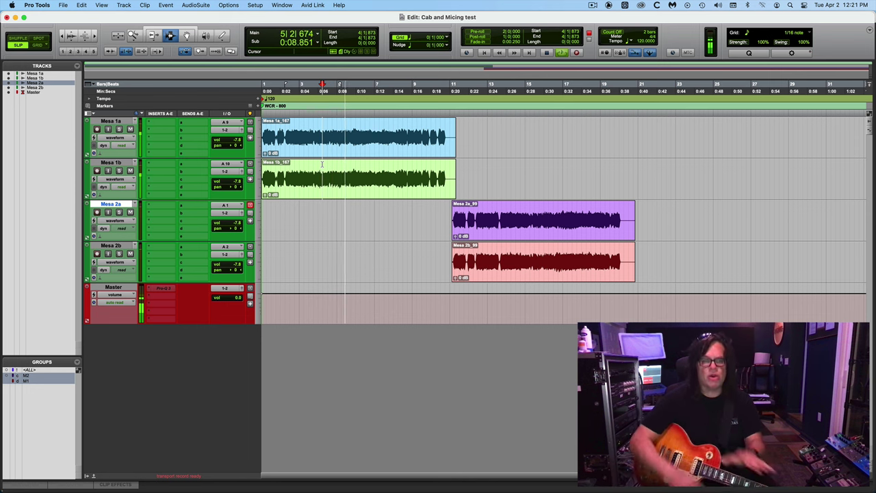
pyautogui.press('space')
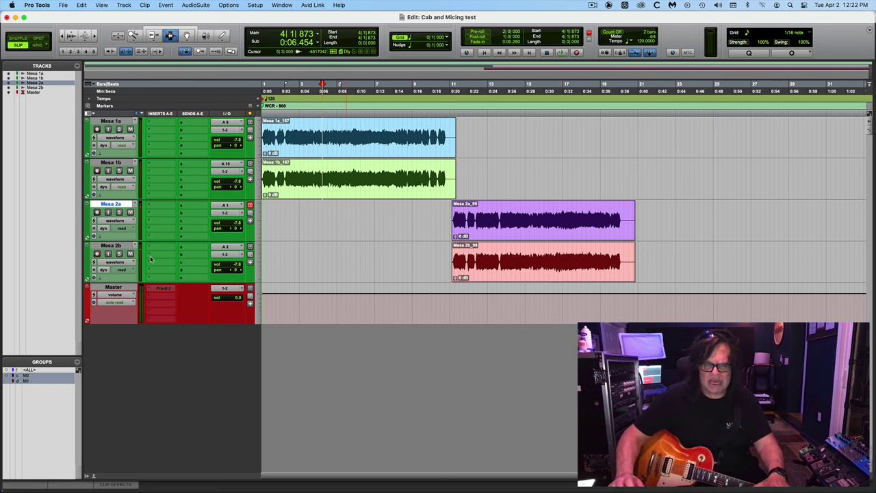
# - Record a short test take onto Mesa 2a and Mesa 2b at about 38.8 seconds, near the end of the existing clips
pyautogui.click(626, 271)
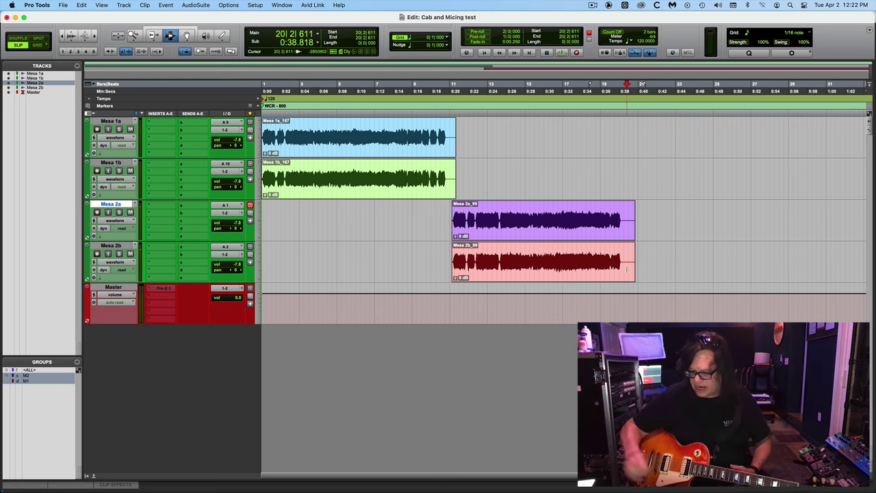
pyautogui.press('super+space')
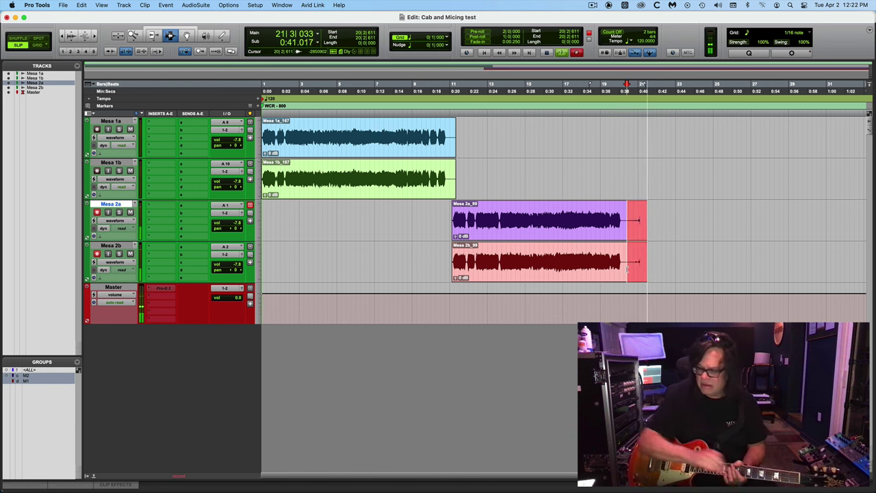
pyautogui.press('space')
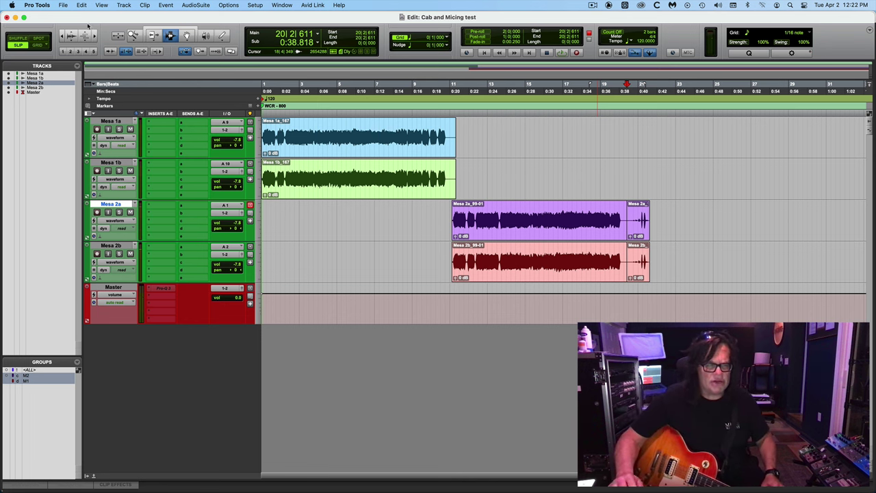
# - Magnify the test take around 40.7 seconds and examine how its transient lines up between the Mesa 2a and Mesa 2b waveforms
pyautogui.press('super+a')
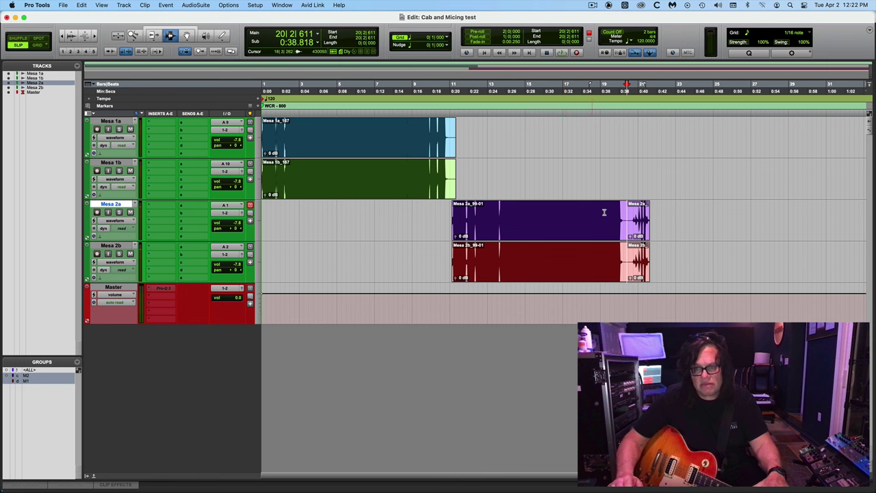
pyautogui.click(643, 221)
pyautogui.press('super+]')
pyautogui.press('super+]')
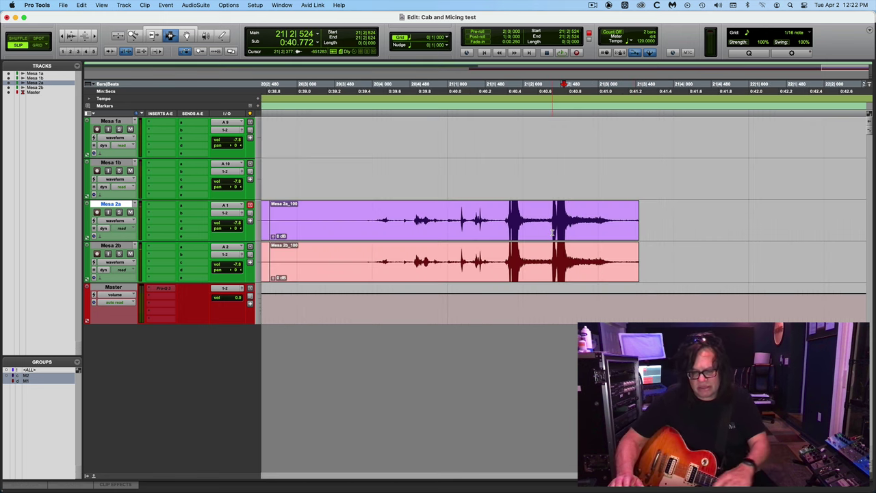
pyautogui.click(552, 234)
pyautogui.press('super+]')
pyautogui.press('super+]')
pyautogui.press('super+]')
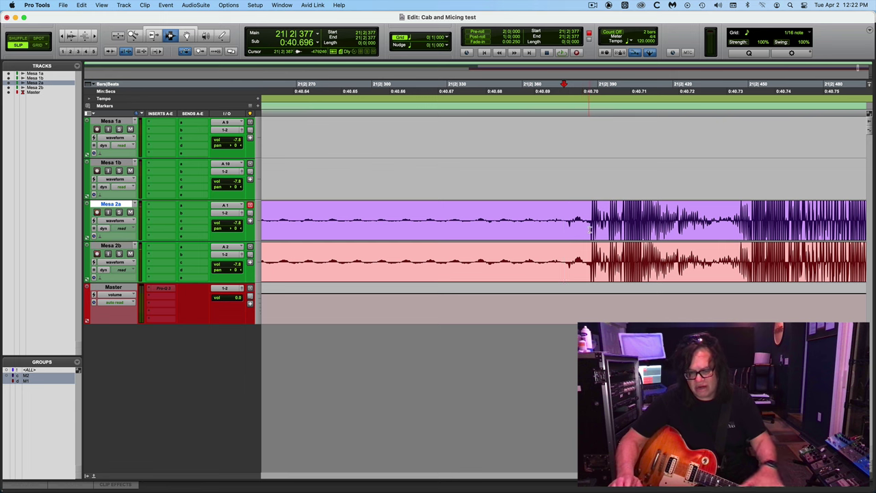
pyautogui.click(589, 231)
pyautogui.press('super+]')
pyautogui.press('super+]')
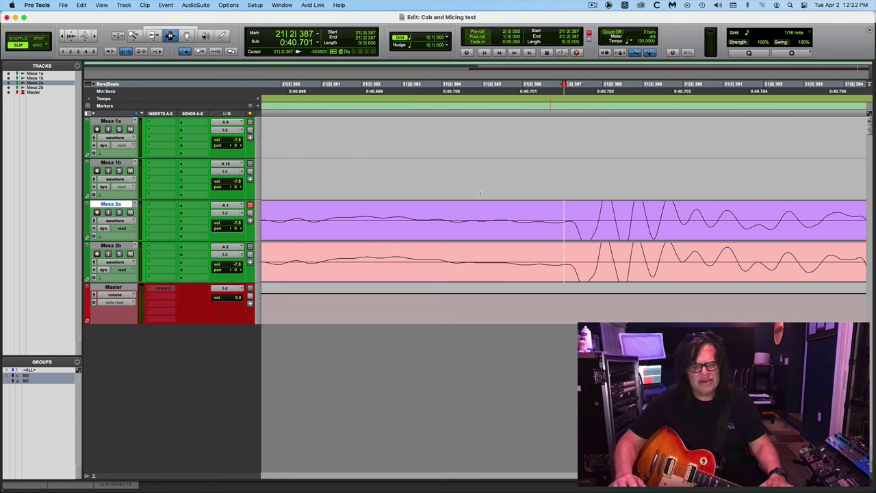
pyautogui.click(70, 35)
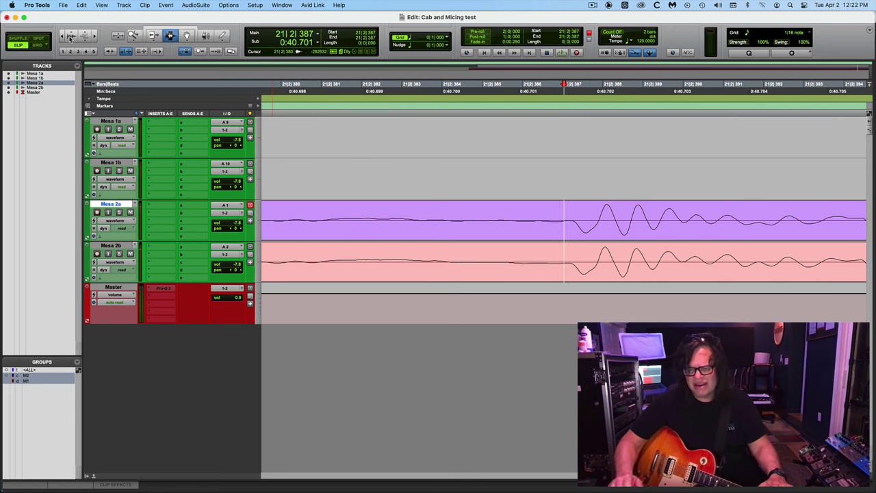
pyautogui.click(585, 266)
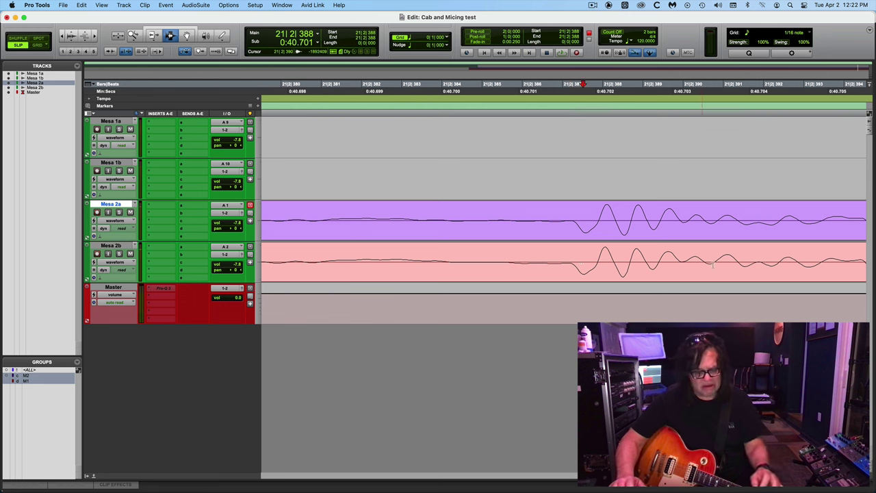
# - Undo the short test recording on Mesa 2a and Mesa 2b
pyautogui.press('super+z')
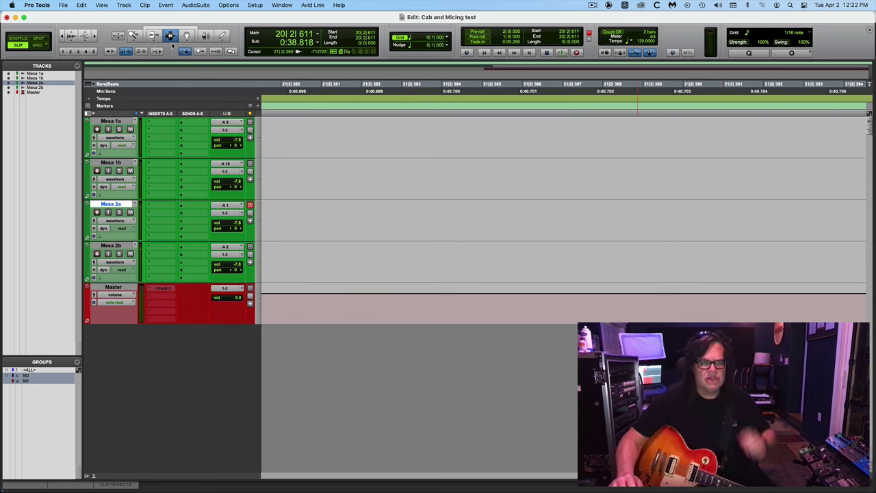
pyautogui.doubleClick(133, 36)
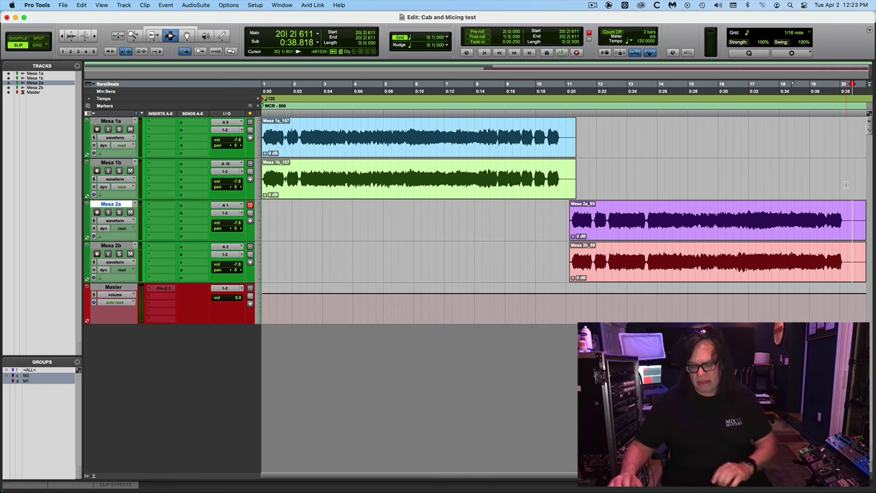
# - Delete the silent tail of the Mesa 2a/2b clips from about 38.3 seconds and add a marker named "recto ch 2 vint" there
pyautogui.press('super+bracketright')
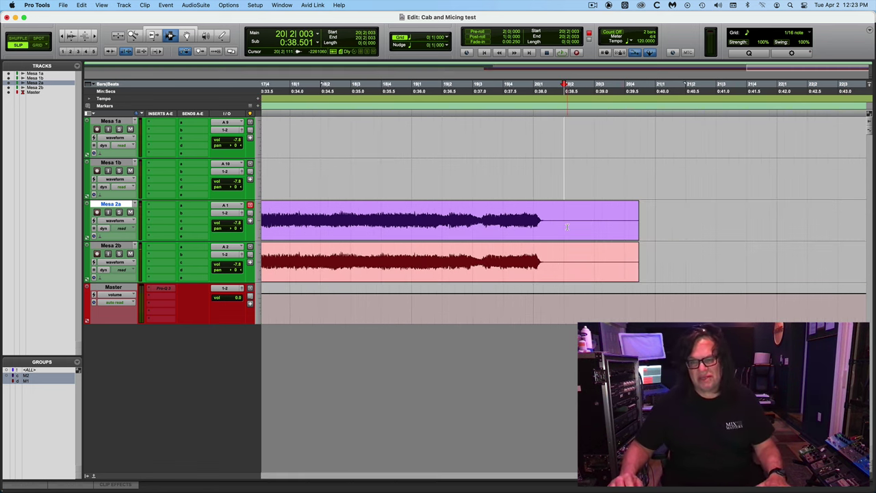
pyautogui.moveTo(554, 227); pyautogui.dragTo(700, 239)
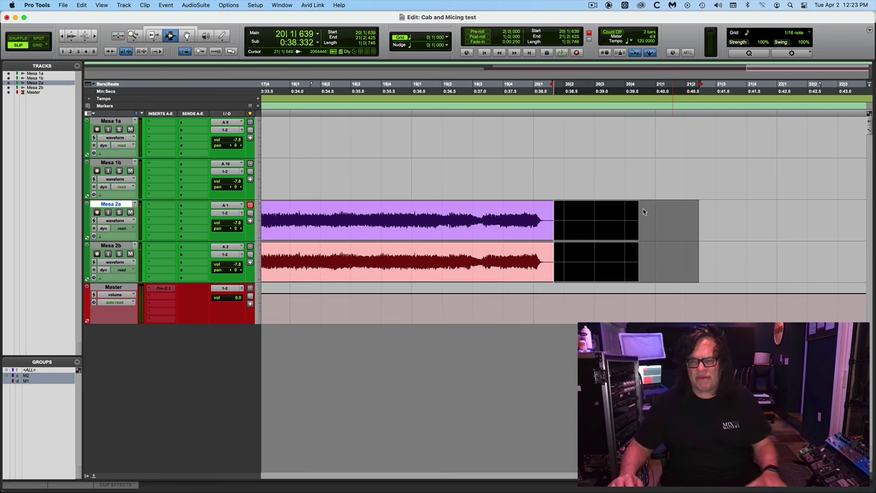
pyautogui.press('KP_Enter')
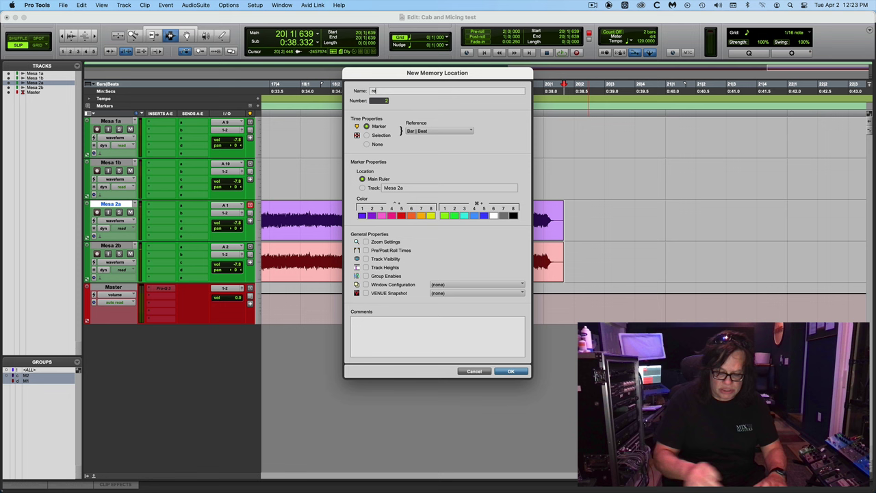
pyautogui.write('recto ch 2 vint')
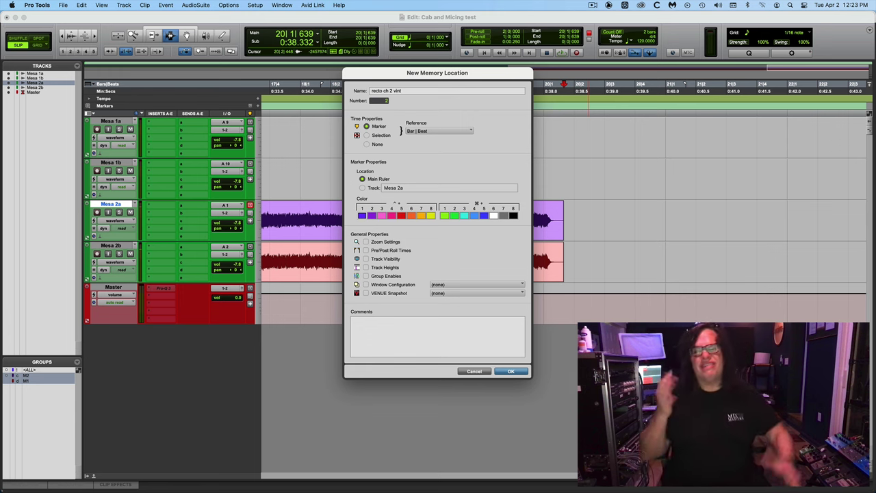
pyautogui.press('Return')
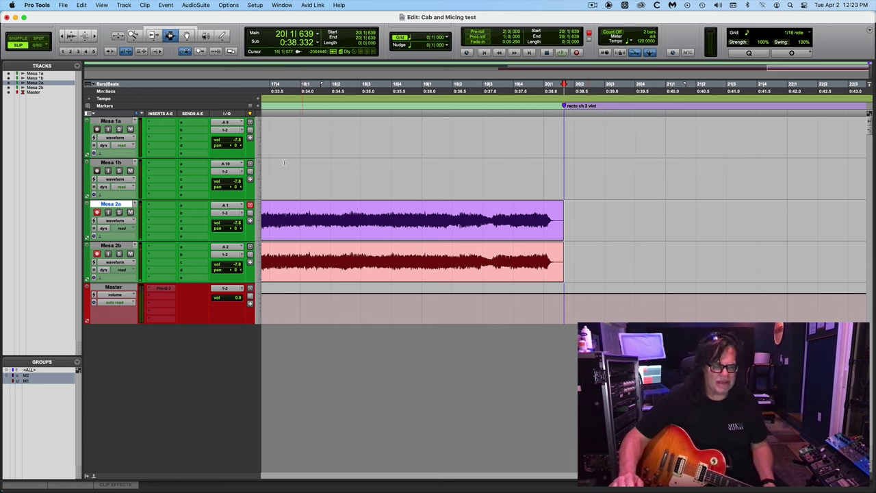
# - Disarm the Mesa 2a/2b pair and record-enable Mesa 1a and Mesa 1b
pyautogui.click(97, 212)
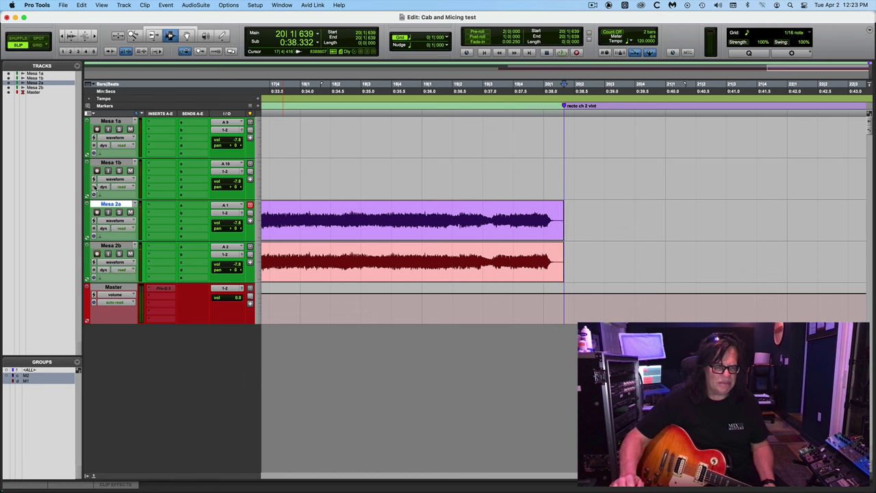
pyautogui.click(97, 170)
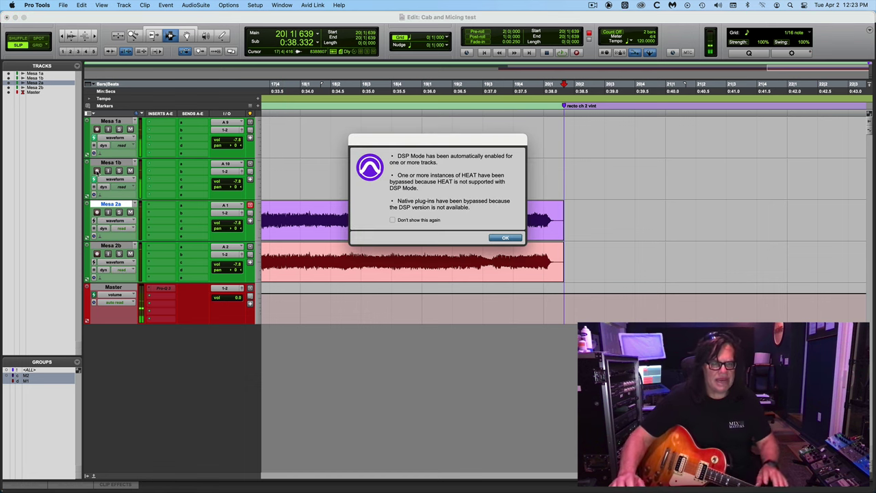
pyautogui.press('Return')
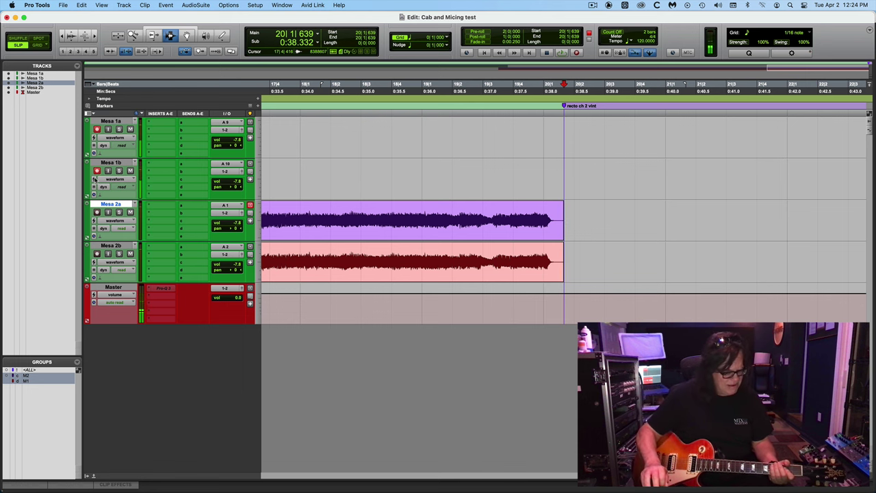
# - Record a guitar take onto Mesa 1a and Mesa 1b from the "recto ch 2 vint" marker, and play back its opening
pyautogui.press('super+space')
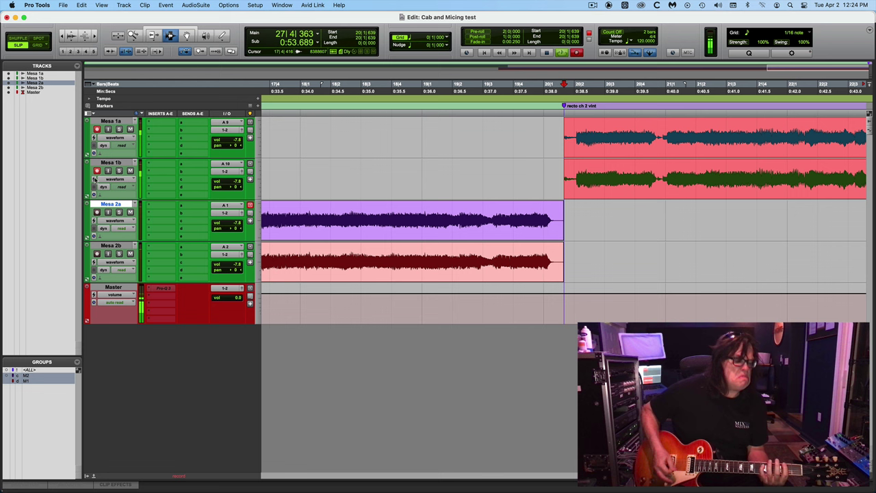
pyautogui.press('space')
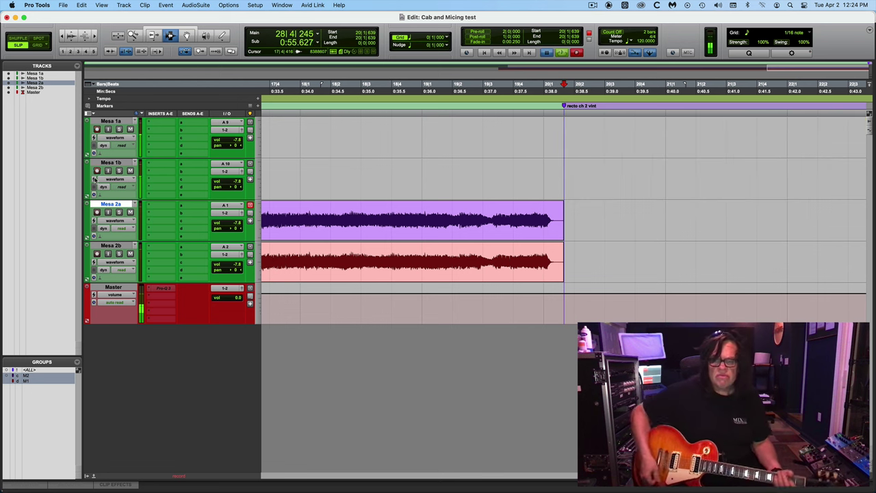
pyautogui.press('space')
pyautogui.press('r')
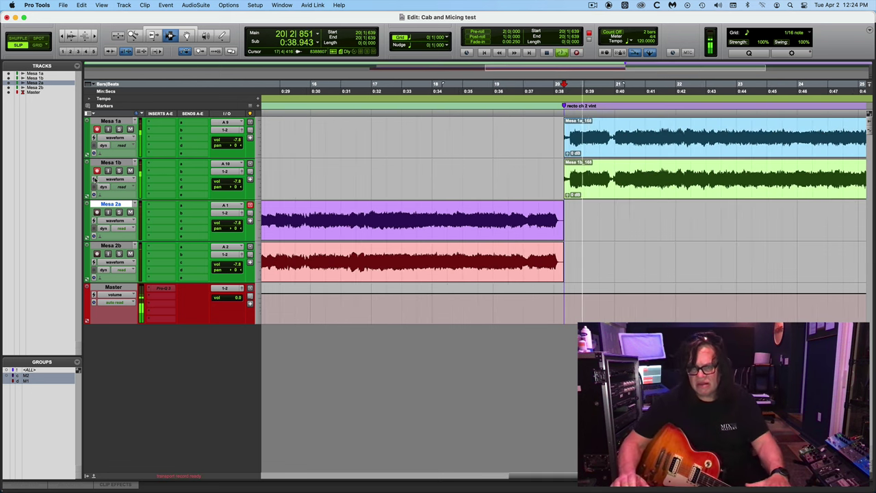
pyautogui.press('r')
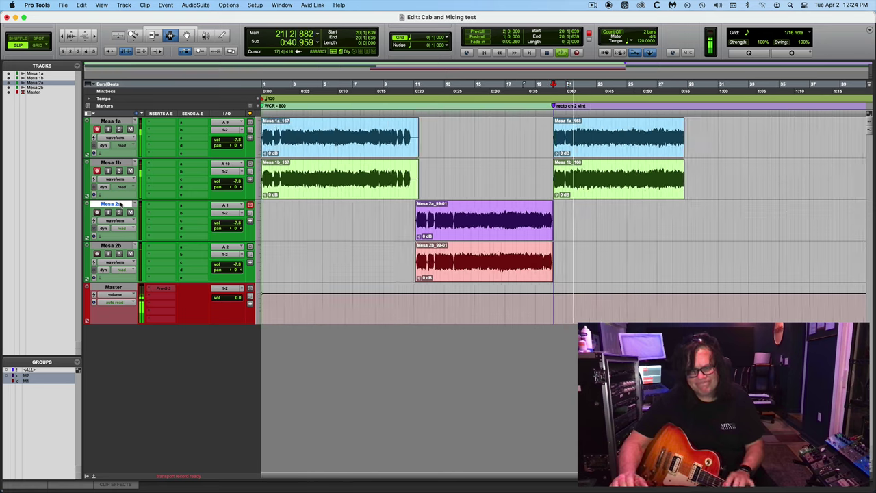
pyautogui.press('space')
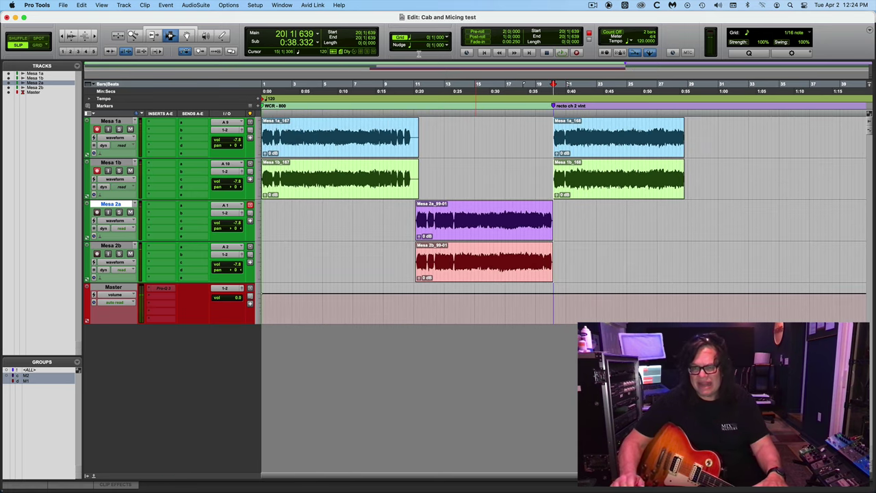
# - Add a marker named "ch 3" at about 55.7 seconds, at the end of the newest Mesa 1a/1b clips
pyautogui.click(685, 135)
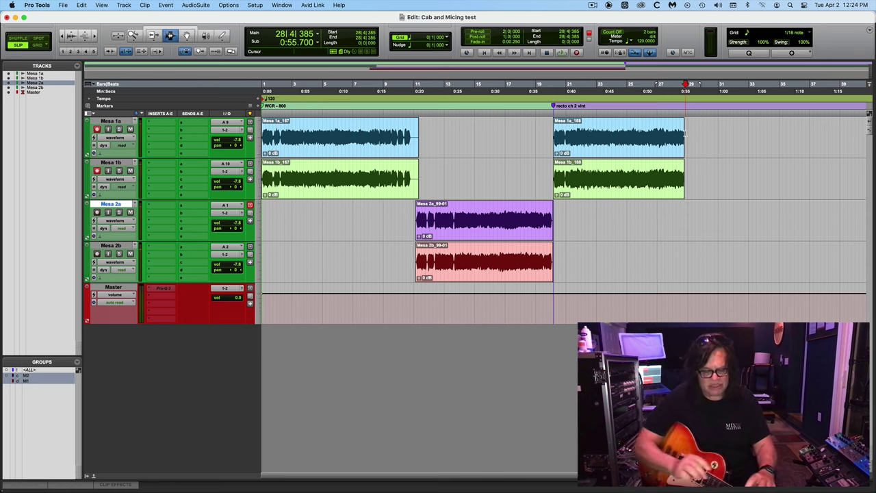
pyautogui.press('KP_Enter')
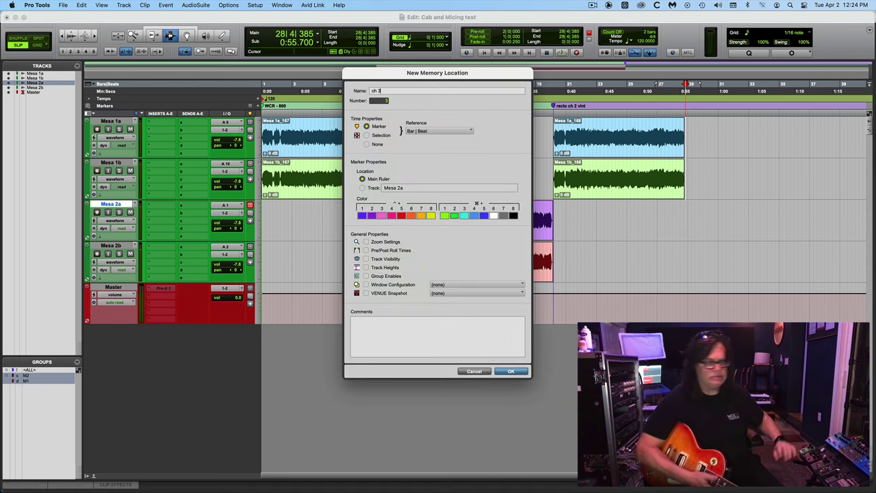
pyautogui.press('Return')
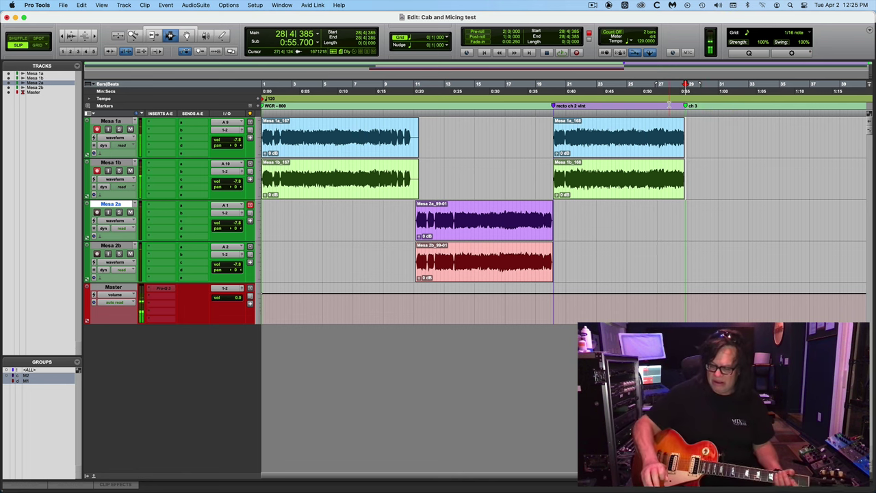
pyautogui.press('F12')
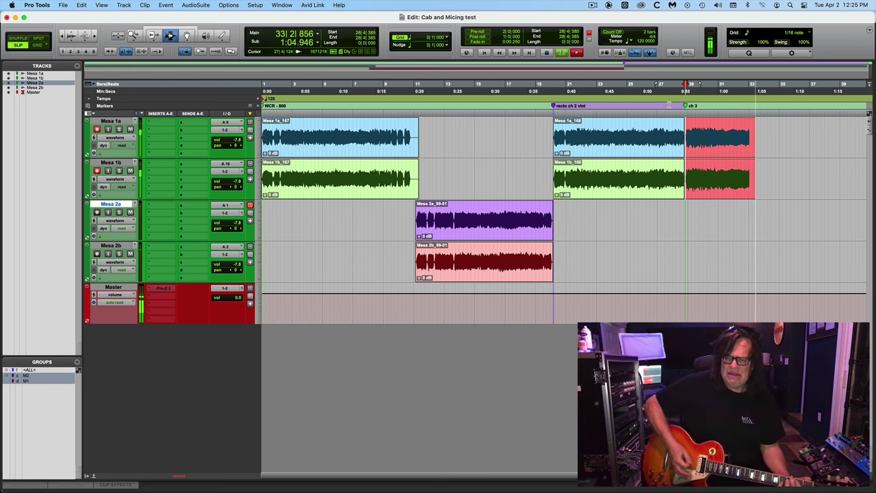
pyautogui.press('space')
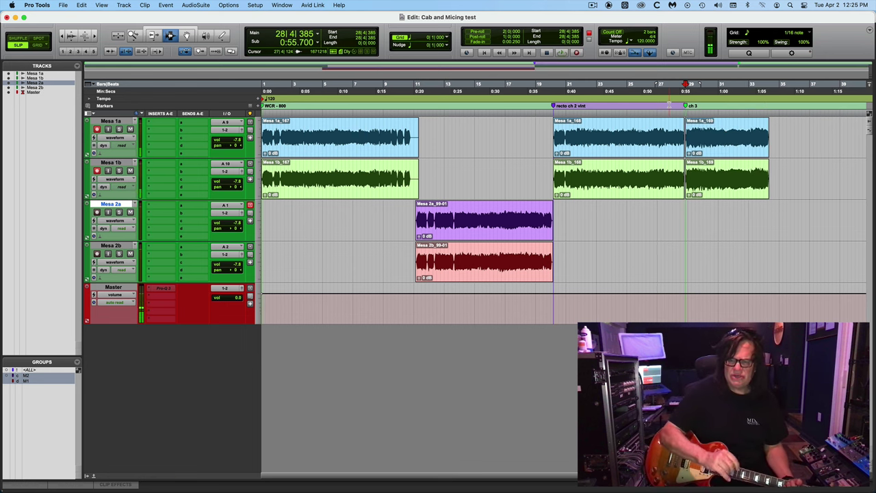
pyautogui.press('super+z')
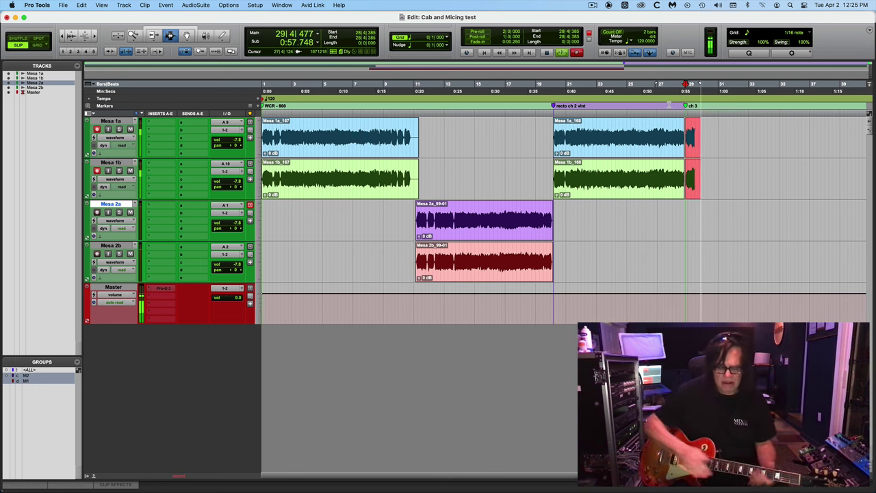
pyautogui.press('super+period')
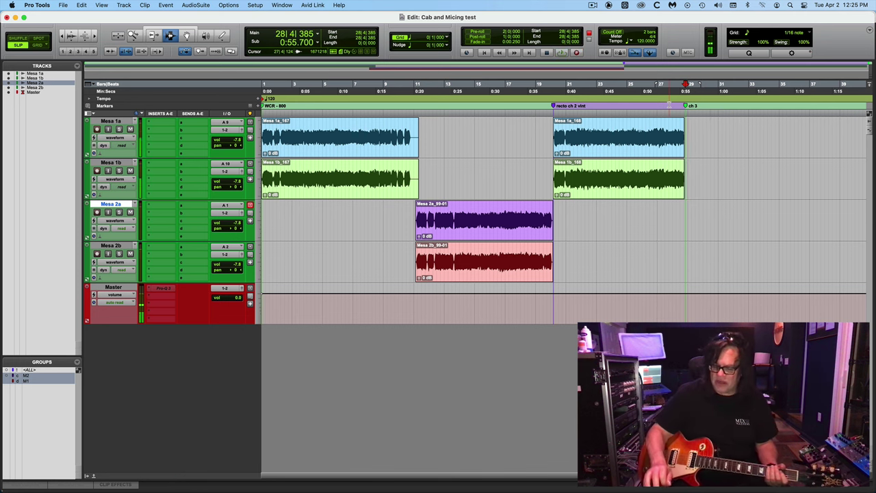
# - Record a guitar take onto Mesa 1a and Mesa 1b from the "ch 3" marker to about 1:12.8
pyautogui.press('super+space')
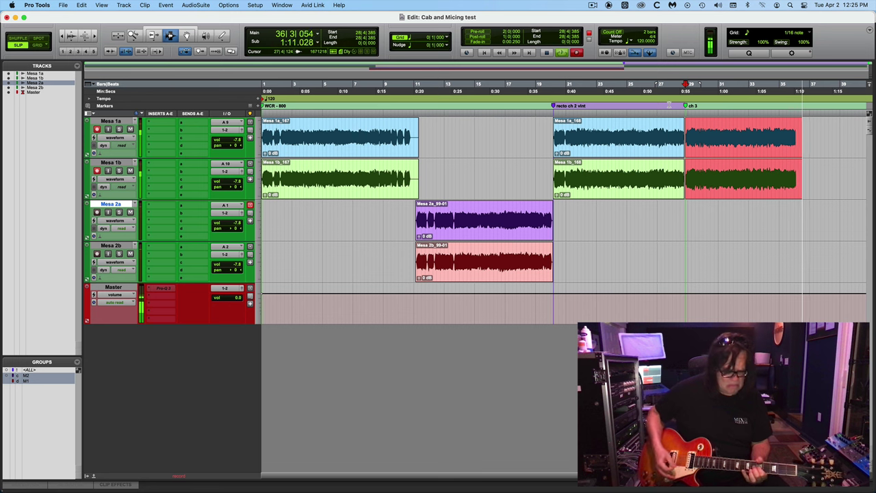
pyautogui.press('space')
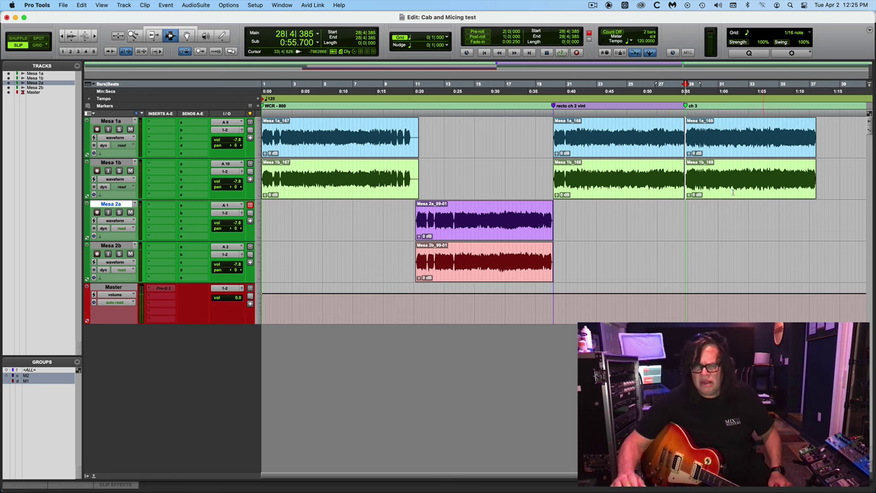
# - Add a marker named "ch 2" at about 1:12.8, at the end of the last Mesa 1a/1b clips
pyautogui.click(817, 215)
pyautogui.press('KP_Enter')
pyautogui.write('ch 2')
pyautogui.press('Return')
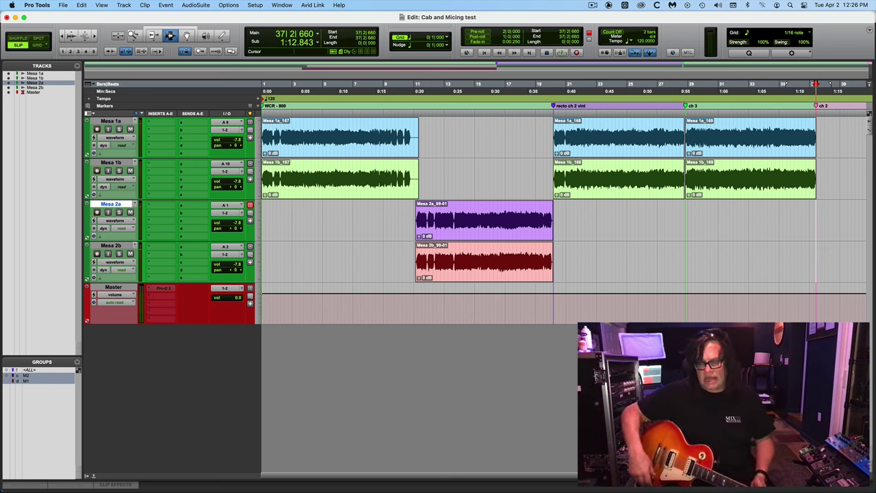
pyautogui.press('super+bracketleft')
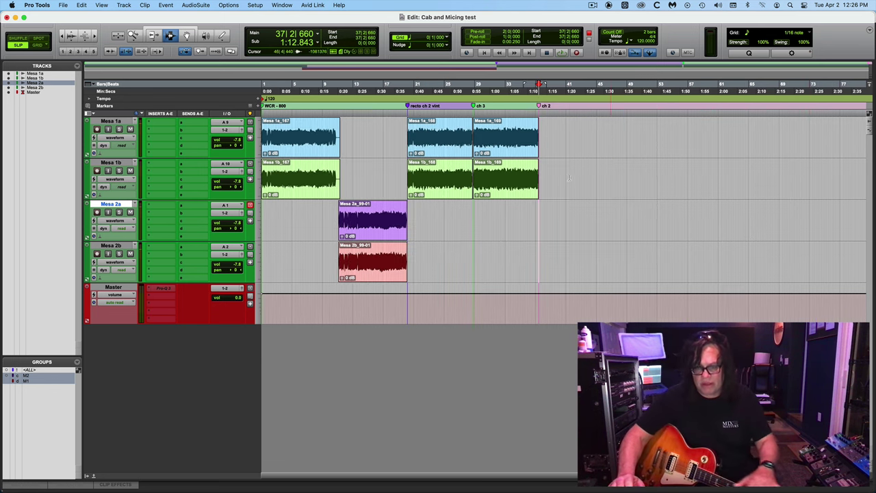
# - Record-enable Mesa 2a and Mesa 2b and record a guitar take from the "ch 2" marker to about 1:30
pyautogui.press('super+bracketright')
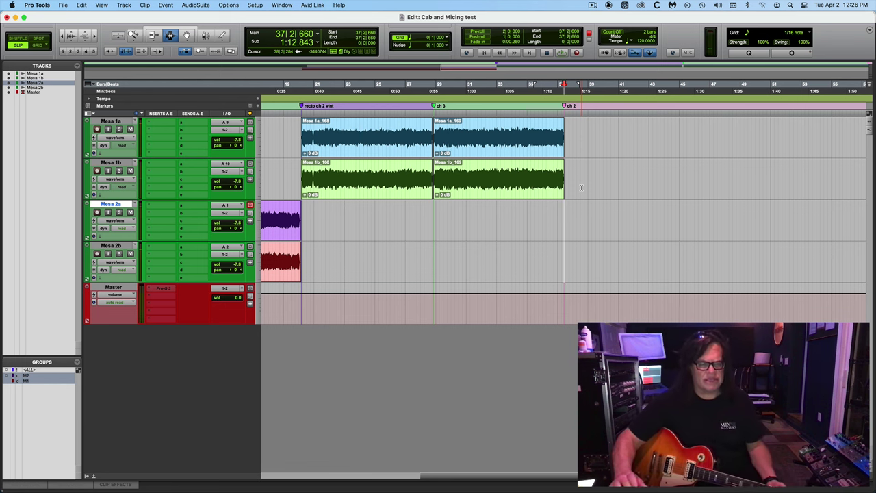
pyautogui.click(96, 213)
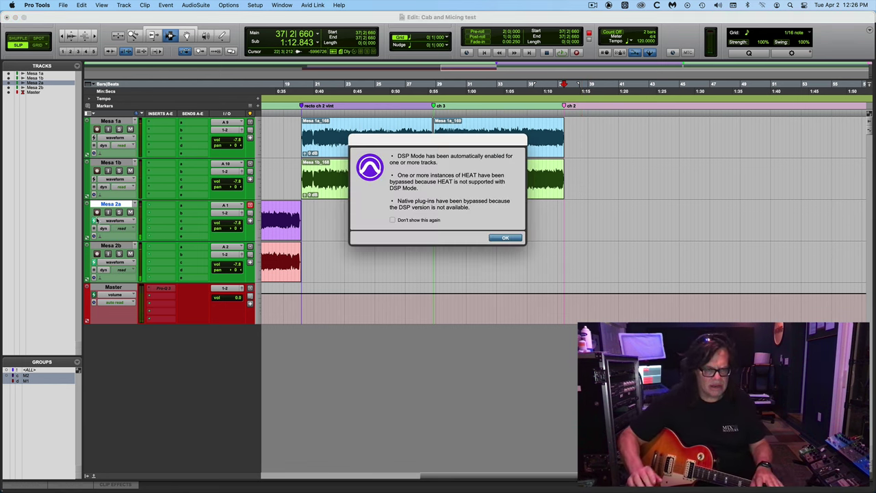
pyautogui.press('Return')
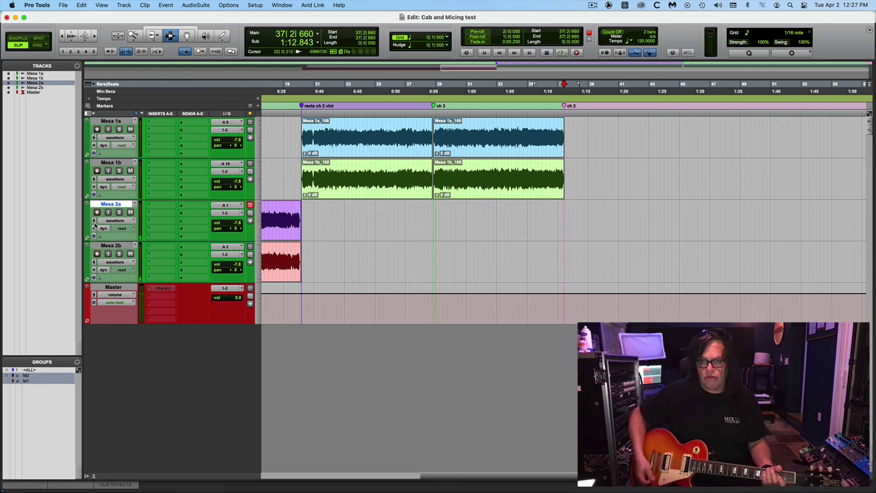
pyautogui.press('F12')
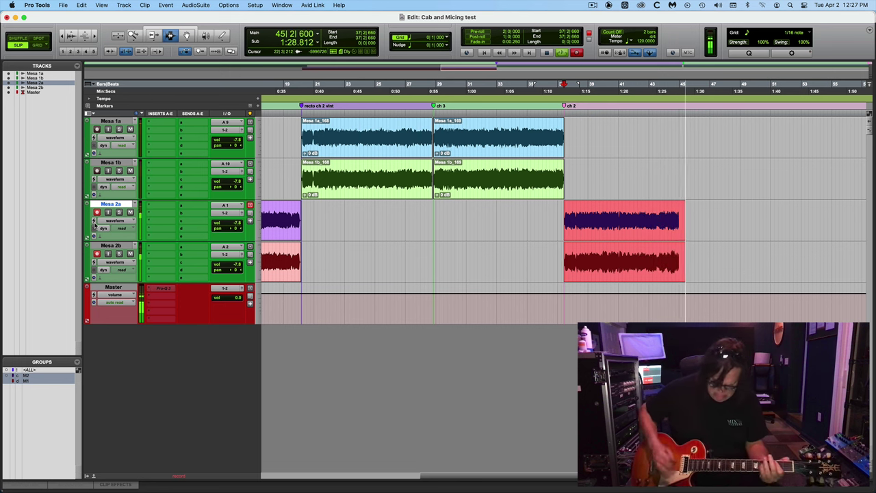
pyautogui.press('space')
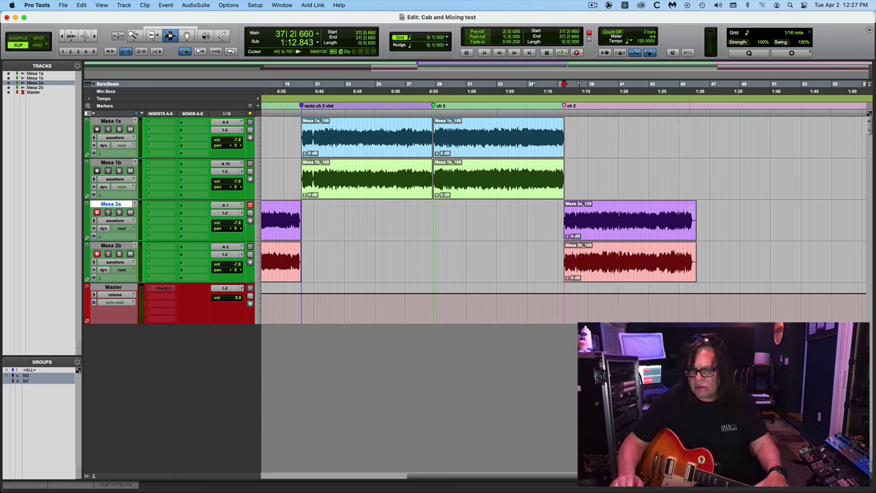
# - Add a marker named "ch 3" at about 1:29.8, near the end of the newest Mesa 2a/2b clips
pyautogui.click(693, 209)
pyautogui.press('KP_Enter')
pyautogui.write('ch 3')
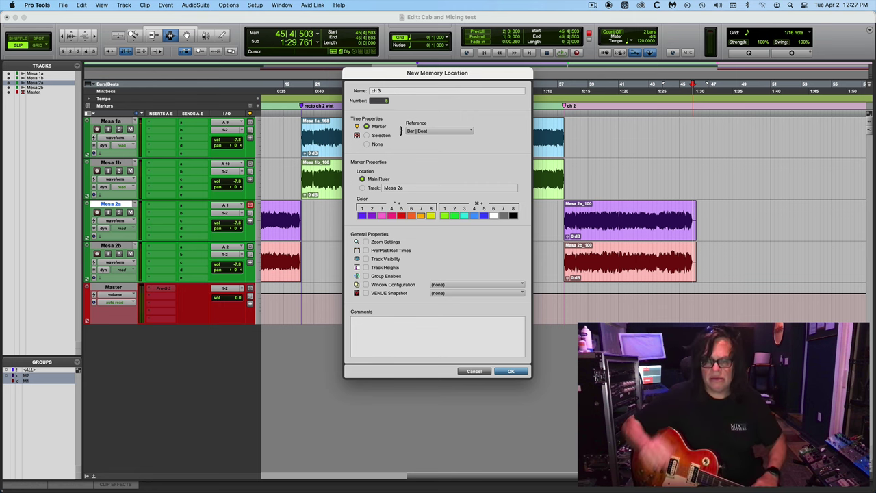
pyautogui.press('Return')
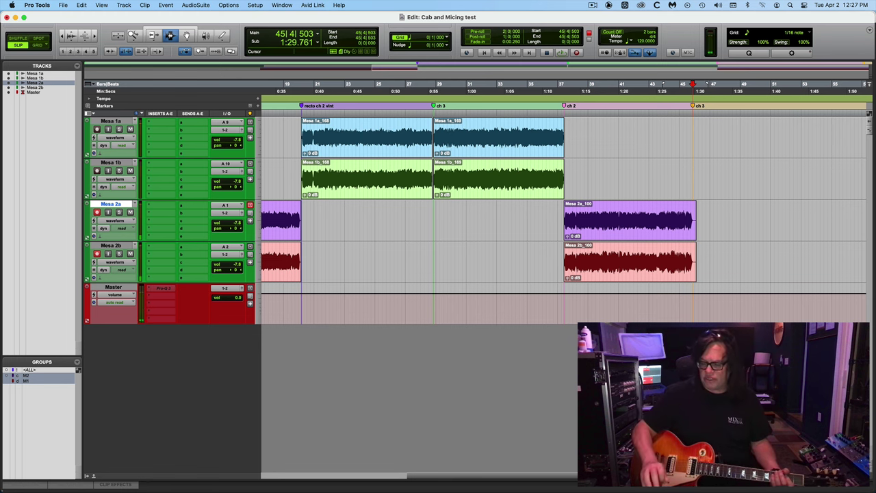
# - Record a guitar take onto Mesa 2a and Mesa 2b from the second "ch 3" marker to about 1:46.8, restarting the recording once
pyautogui.press('super+space')
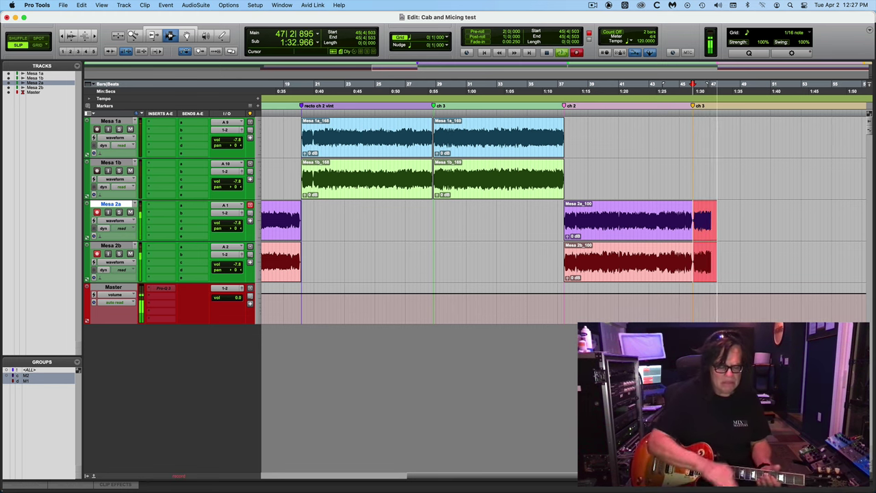
pyautogui.press('space')
pyautogui.press('super+space')
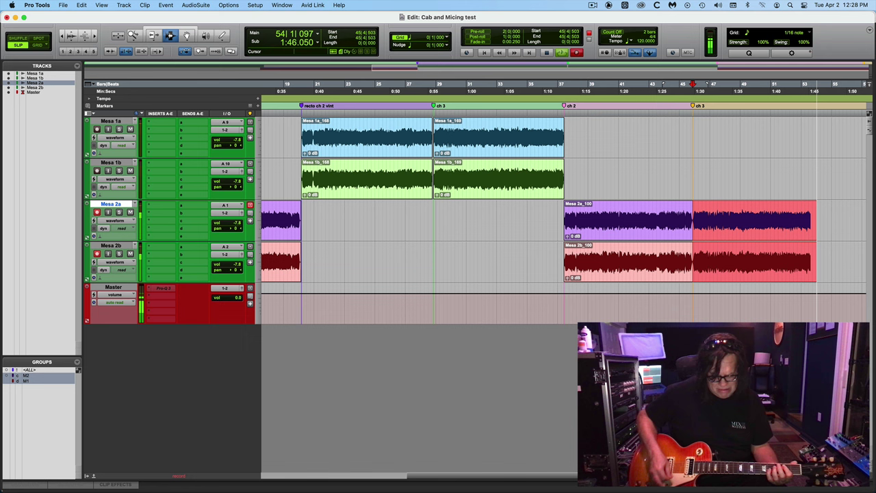
pyautogui.press('space')
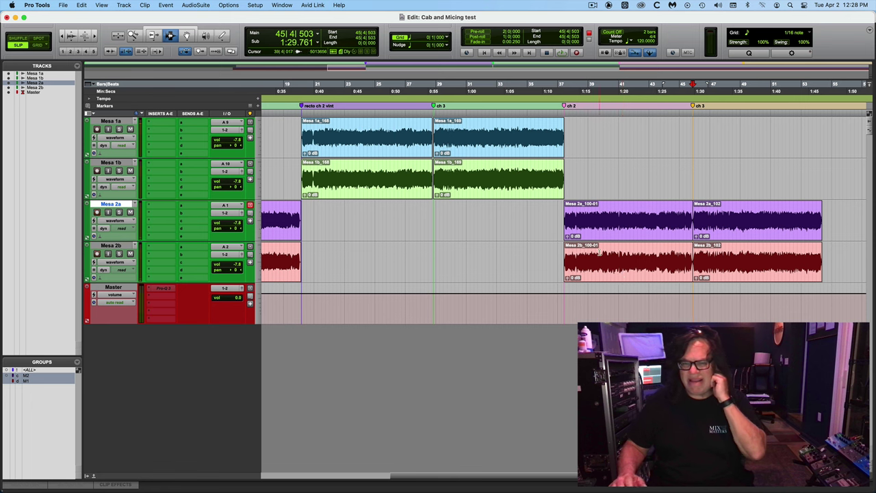
# - Play back the "recto ch 2 vint" take and delete the tail of the last Mesa 1a/1b clips overlapping the "ch 2" marker
pyautogui.doubleClick(382, 155)
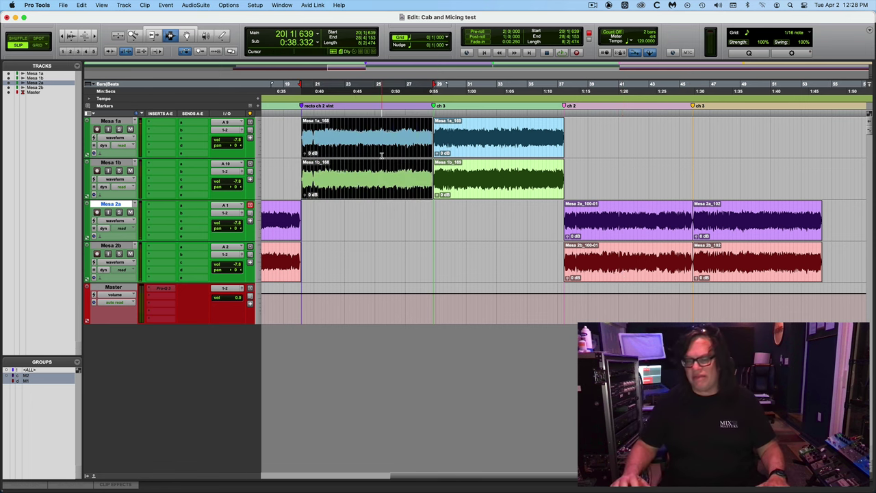
pyautogui.press('space')
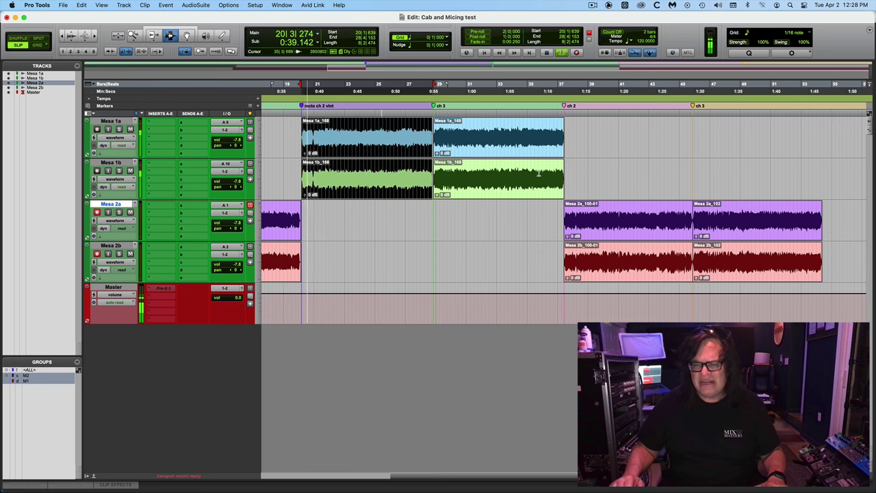
pyautogui.click(562, 176)
pyautogui.press('super+bracketright')
pyautogui.press('super+bracketright')
pyautogui.press('super+bracketright')
pyautogui.press('super+bracketright')
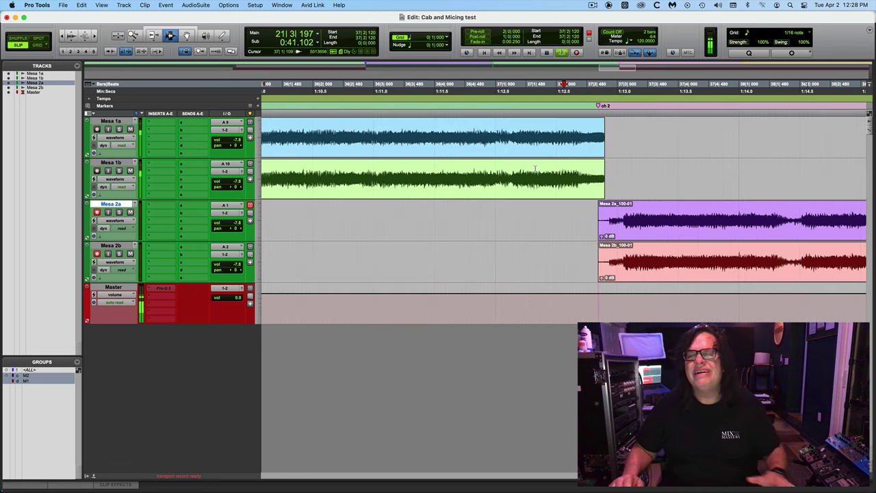
pyautogui.moveTo(591, 176); pyautogui.dragTo(612, 177)
pyautogui.press('BackSpace')
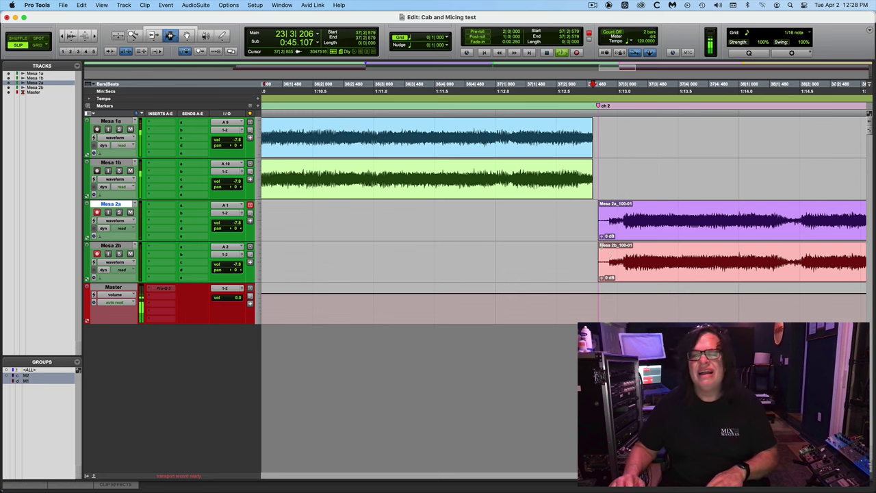
# - Select the Mesa 2a/2b clips at the "ch 2" marker and play back their opening for comparison
pyautogui.press('super+bracketleft')
pyautogui.press('super+bracketleft')
pyautogui.press('super+bracketleft')
pyautogui.press('super+bracketleft')
pyautogui.press('space')
pyautogui.doubleClick(605, 217)
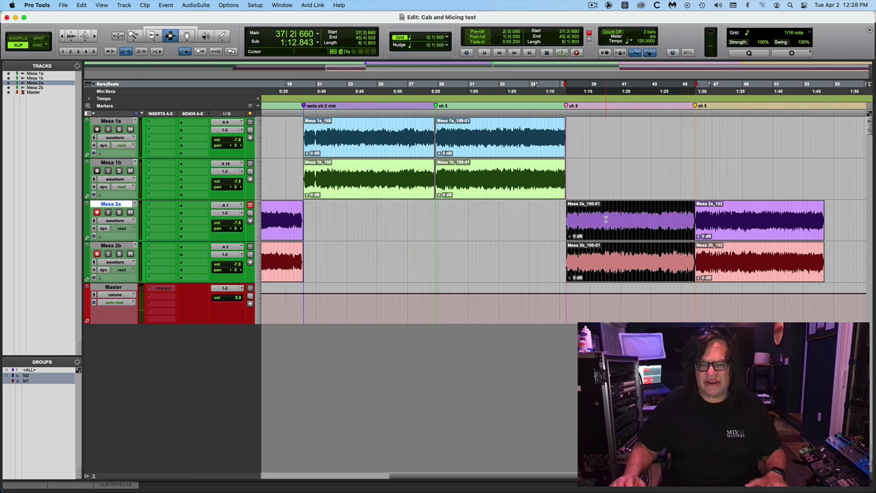
pyautogui.press('space')
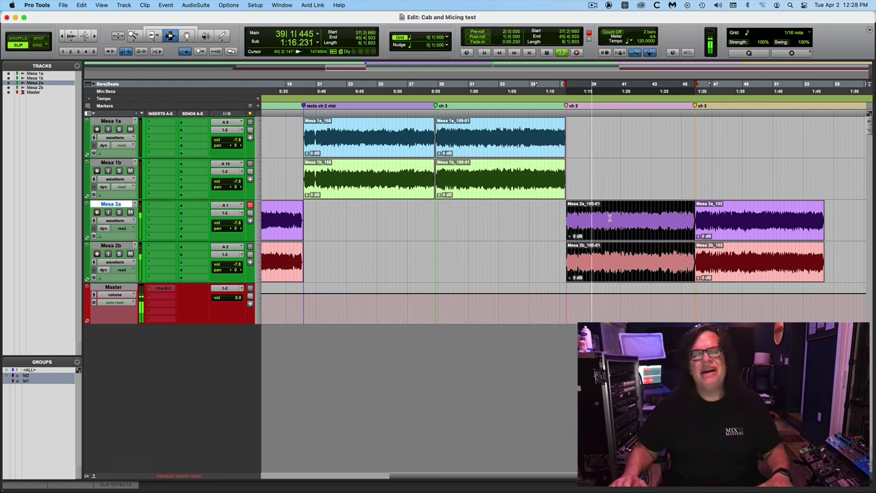
pyautogui.press('space')
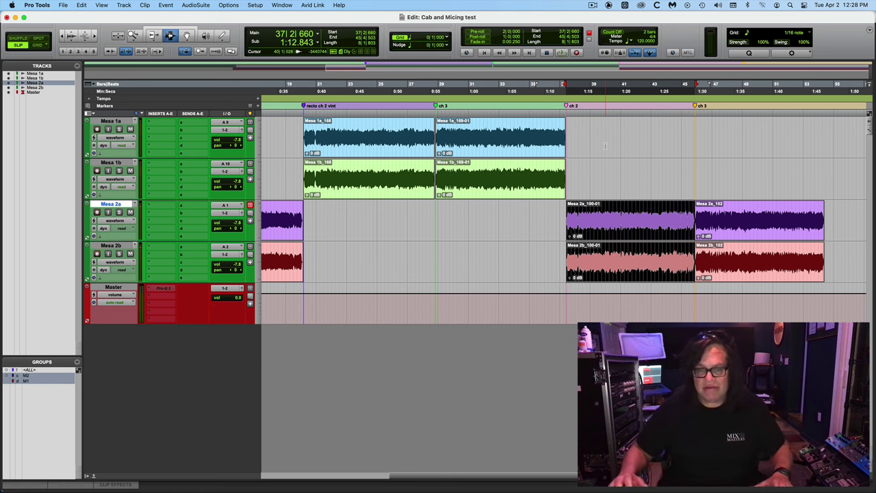
# - Play back the Mesa 1a/1b "ch 3" take and the Mesa 2a/2b "ch 3" take to compare their sounds
pyautogui.click(484, 133)
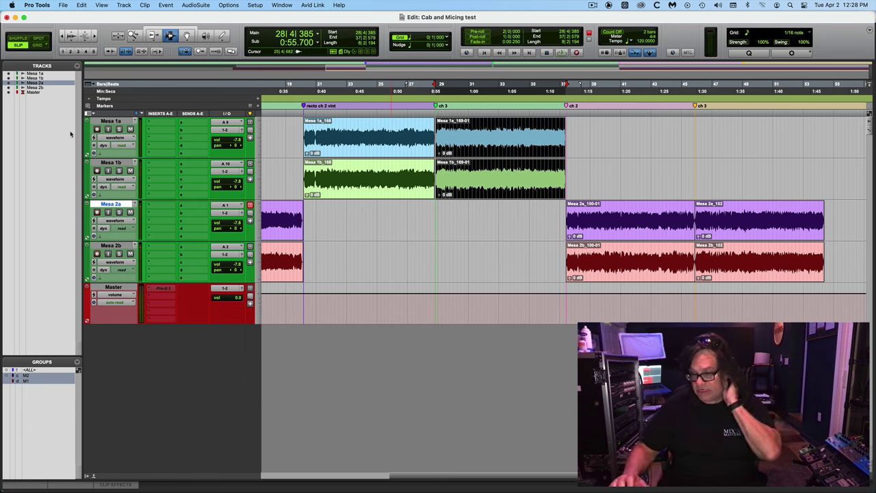
pyautogui.press('space')
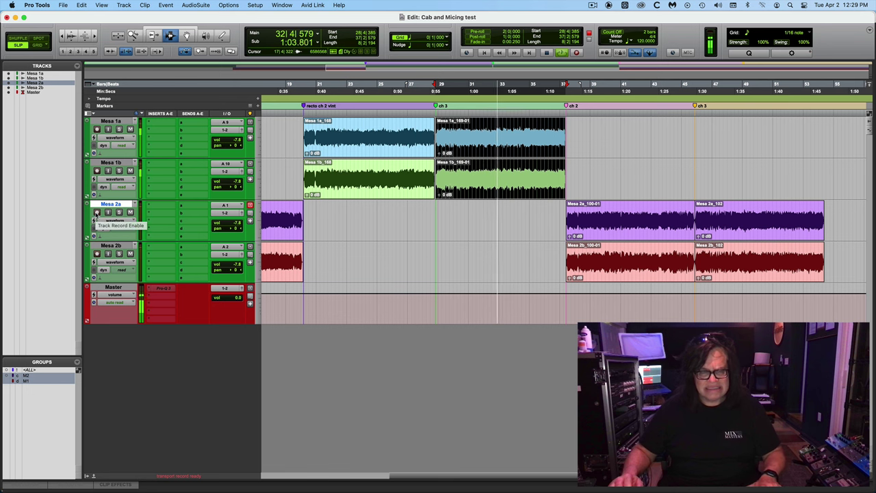
pyautogui.press('space')
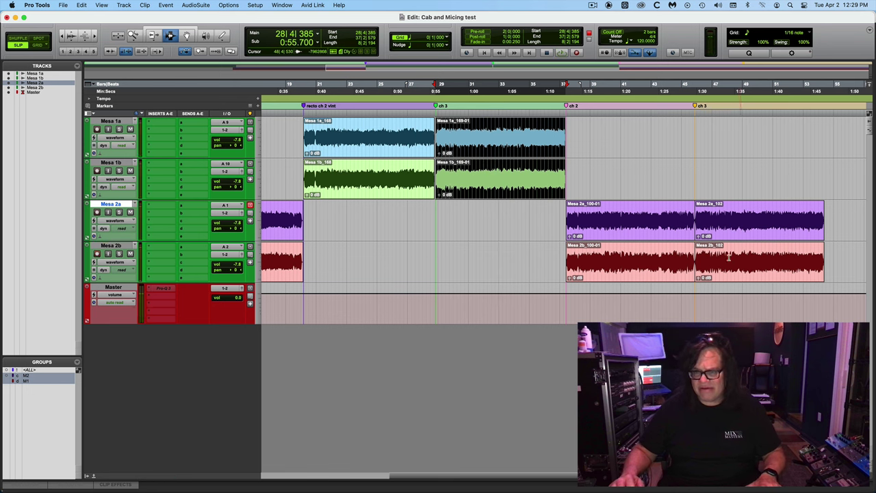
pyautogui.click(711, 225)
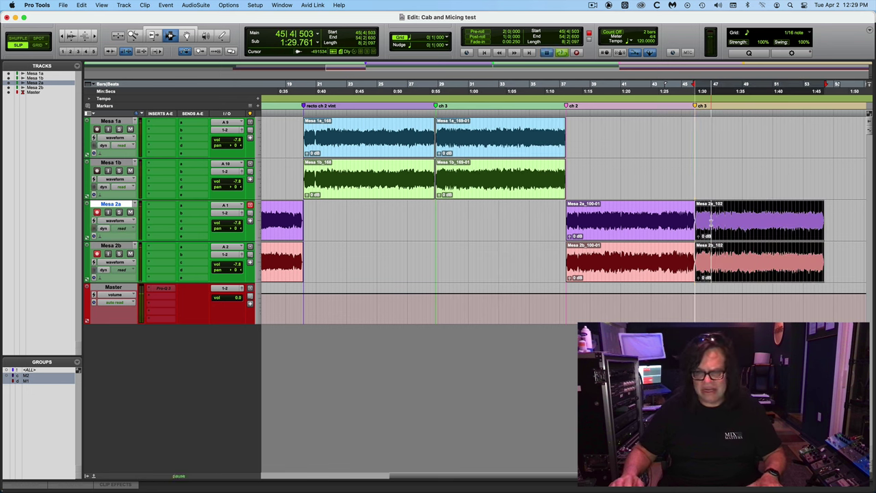
pyautogui.press('space')
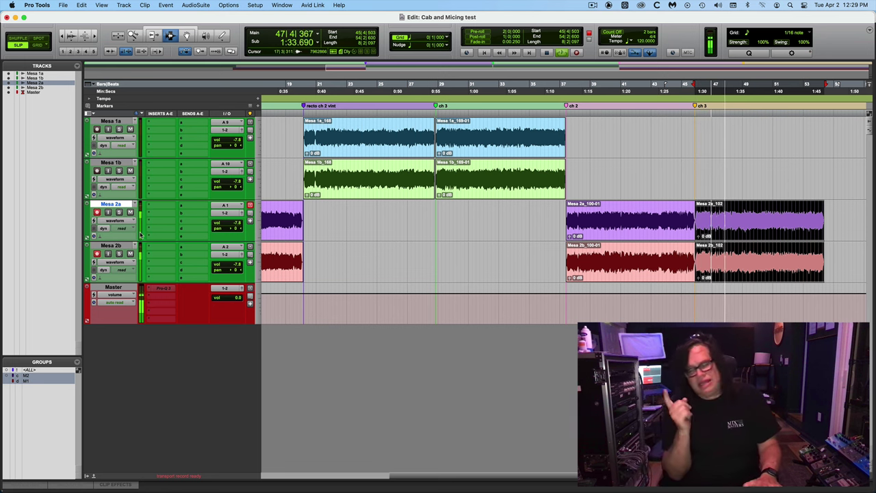
pyautogui.press('space')
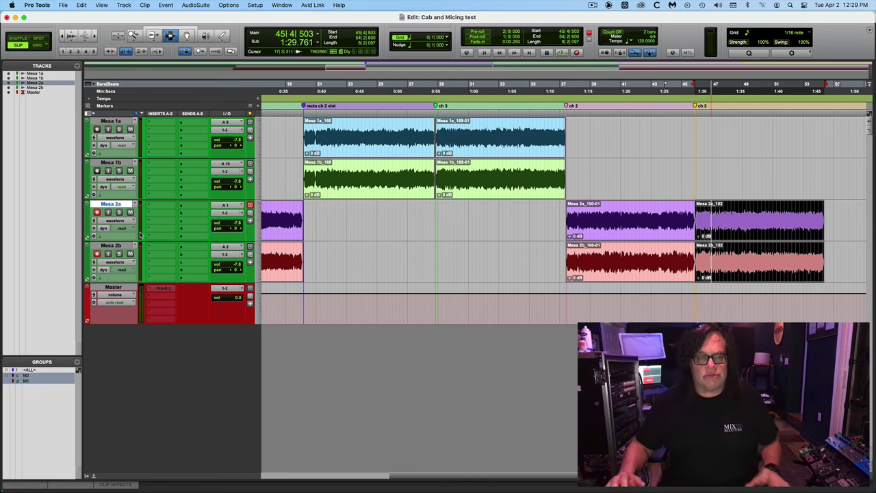
# - In the Master track's Pro-Q 3, add a slight bell boost near 4.5 kHz and a 24 dB/oct High Cut at about 10 kHz
pyautogui.click(161, 287)
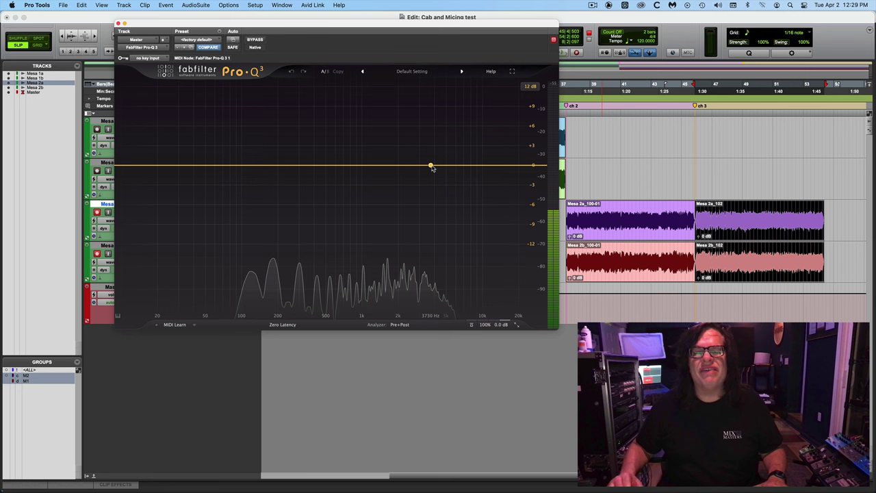
pyautogui.moveTo(431, 167); pyautogui.dragTo(437, 160)
pyautogui.click(494, 170)
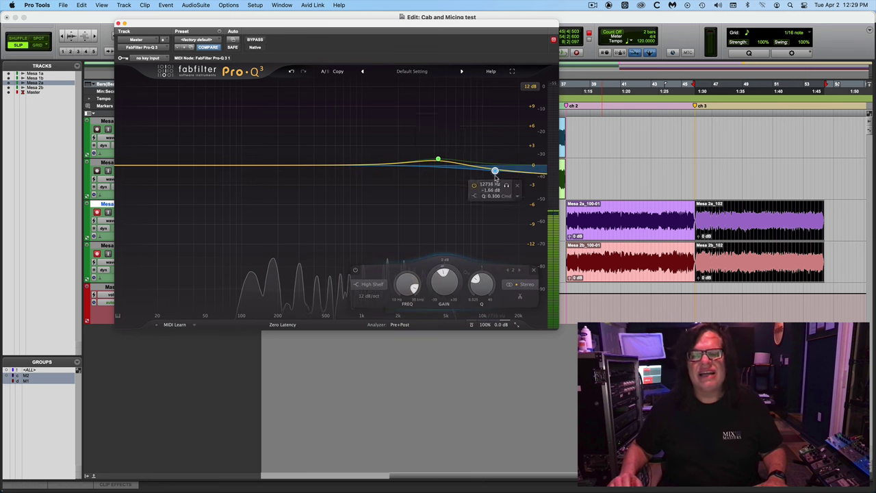
pyautogui.click(371, 284)
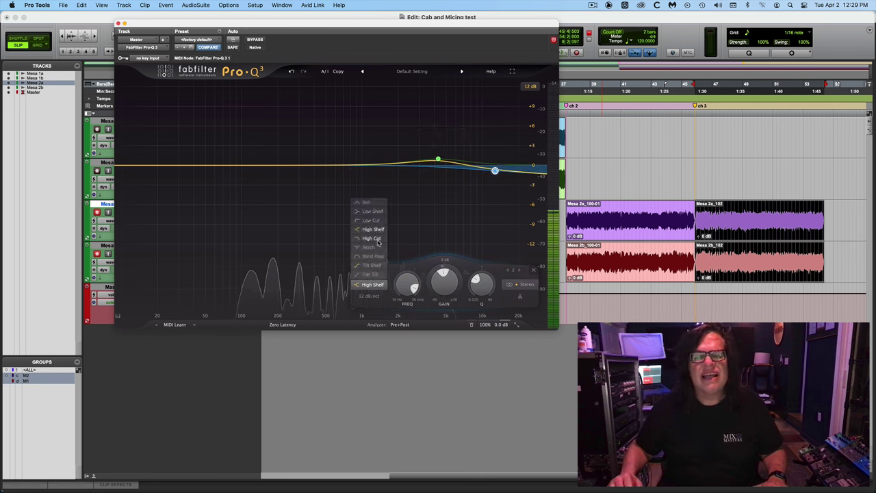
pyautogui.click(379, 239)
pyautogui.click(365, 296)
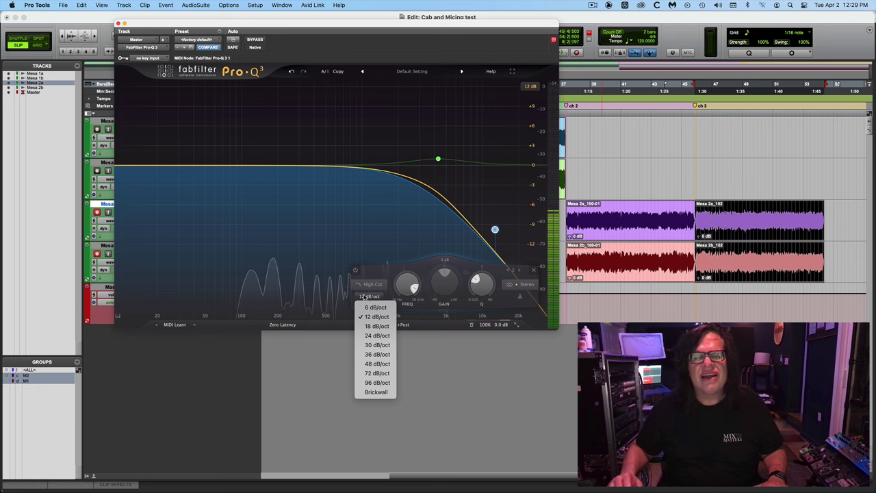
pyautogui.click(376, 335)
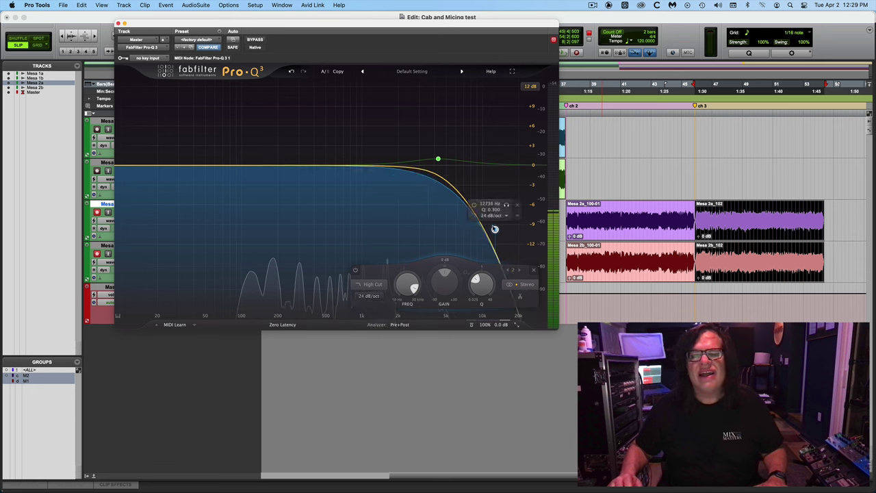
pyautogui.moveTo(495, 230); pyautogui.dragTo(482, 176)
# - During playback, raise the upper-mid bell to about +1.8 dB at 4.5 kHz and add slight dips at about 162 Hz and 700 Hz
pyautogui.press('space')
pyautogui.moveTo(438, 160); pyautogui.dragTo(440, 153)
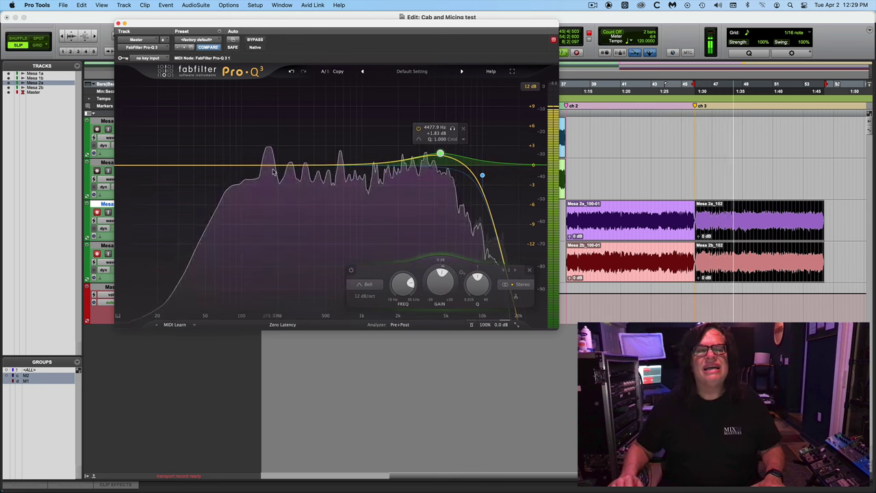
pyautogui.moveTo(273, 167); pyautogui.dragTo(267, 170)
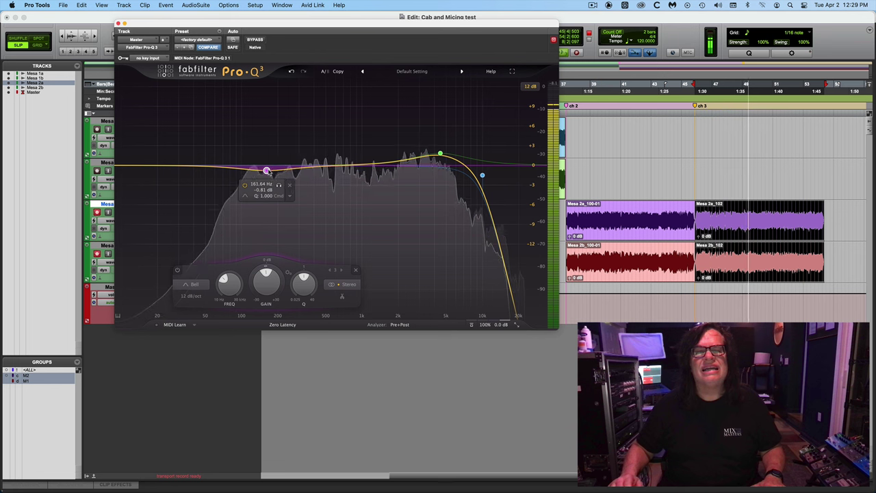
pyautogui.click(342, 169)
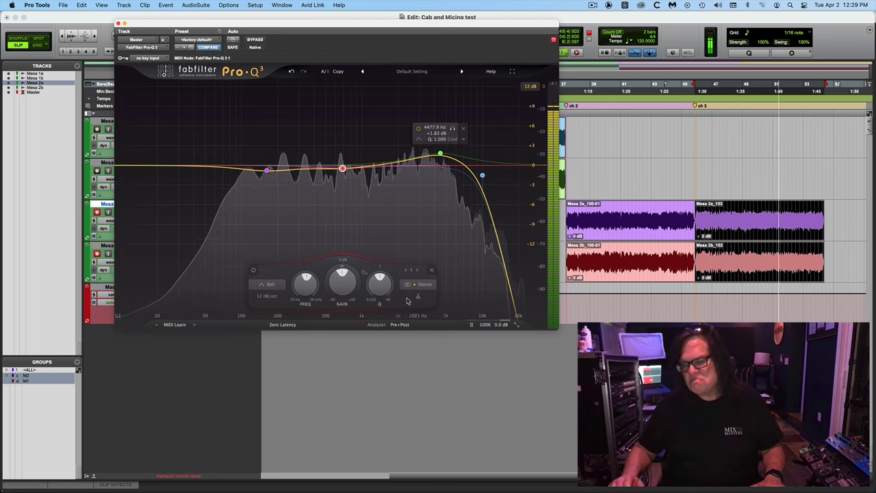
# - Bypass the Master track's Pro-Q 3 to hear the unprocessed take, stop playback, and close the plug-in window
pyautogui.click(254, 40)
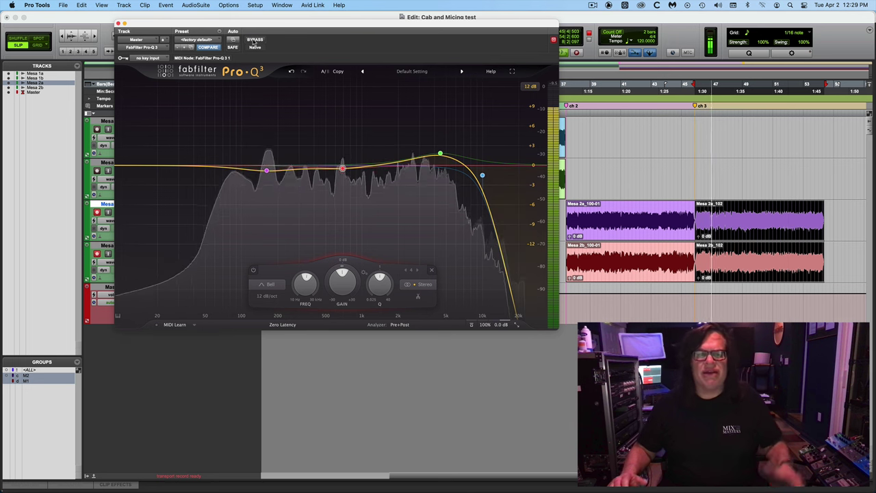
pyautogui.press('space')
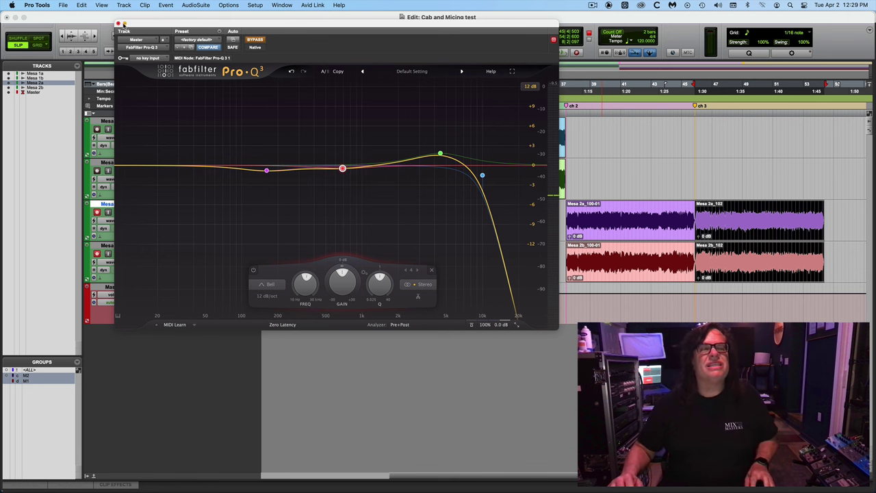
pyautogui.click(118, 24)
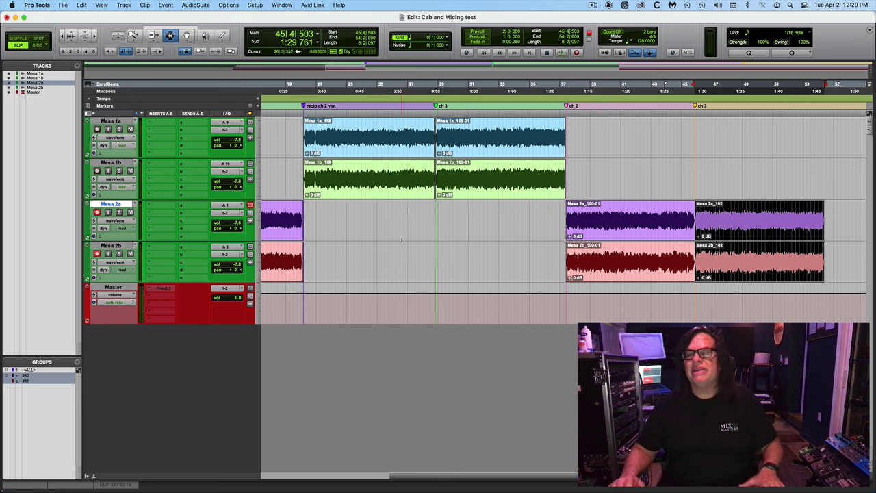
# - Add a main-ruler marker named "Black LP Capo" at the end of the Mesa 2a/2b "ch 3" take
pyautogui.click(845, 211)
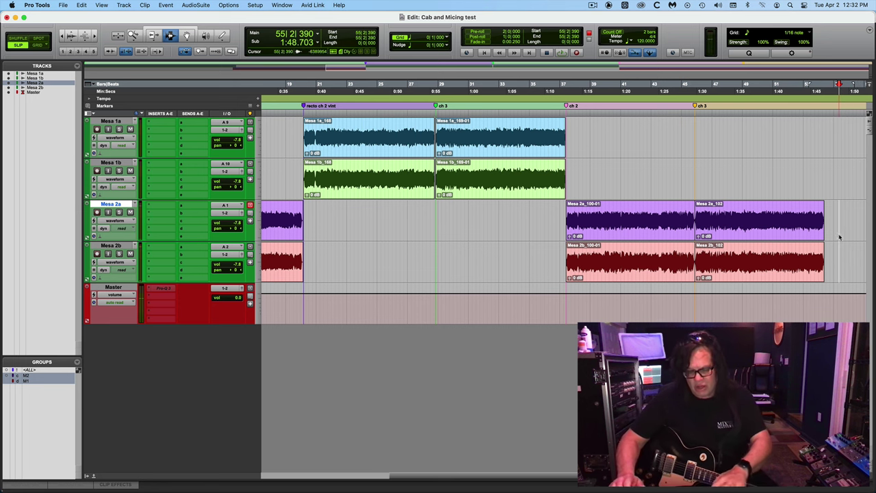
pyautogui.press('super+]')
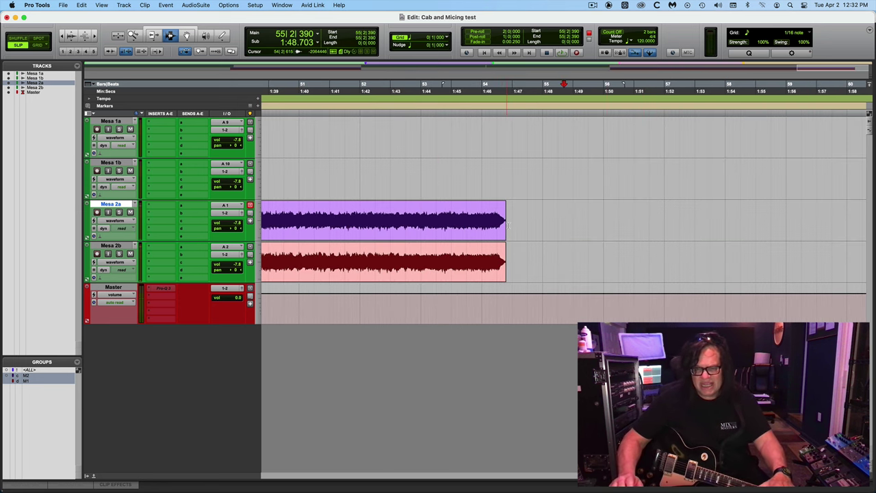
pyautogui.click(508, 223)
pyautogui.press('KP_Enter')
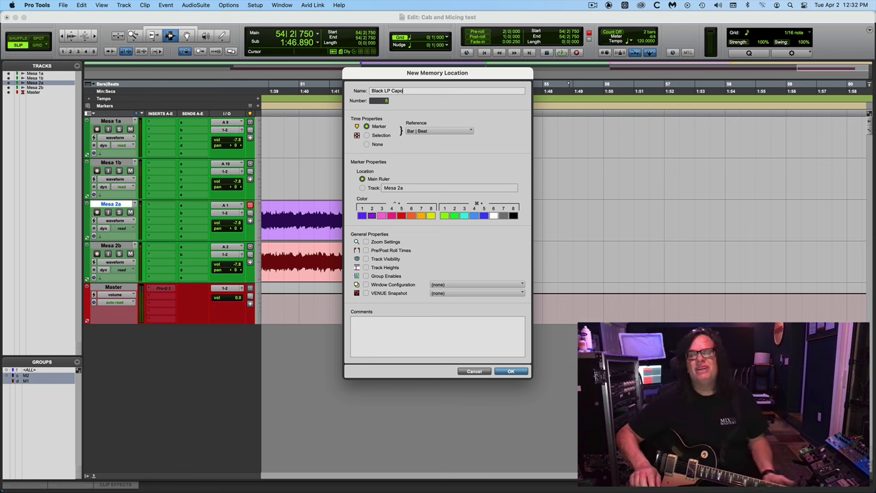
pyautogui.press('Return')
pyautogui.press('super+bracketleft')
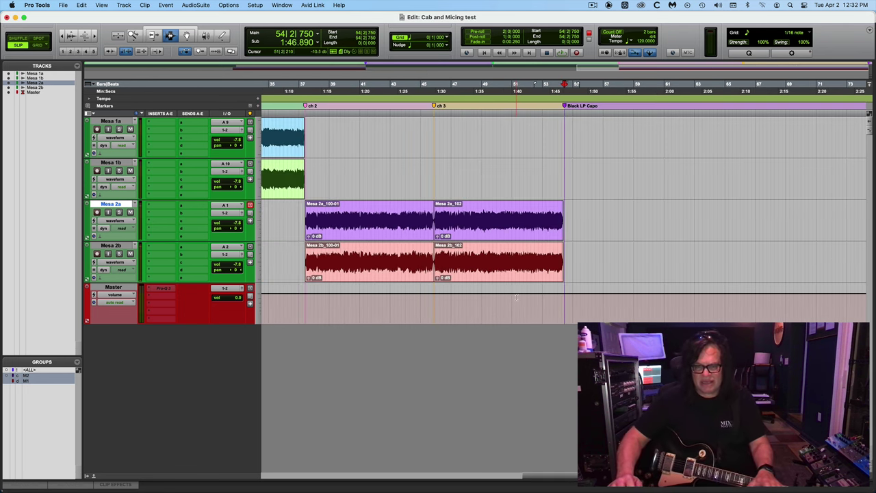
# - Briefly replay the Mesa 2a/2b "ch 3" take and record a new take on both tracks from the "Black LP Capo" marker
pyautogui.click(499, 257)
pyautogui.press('space')
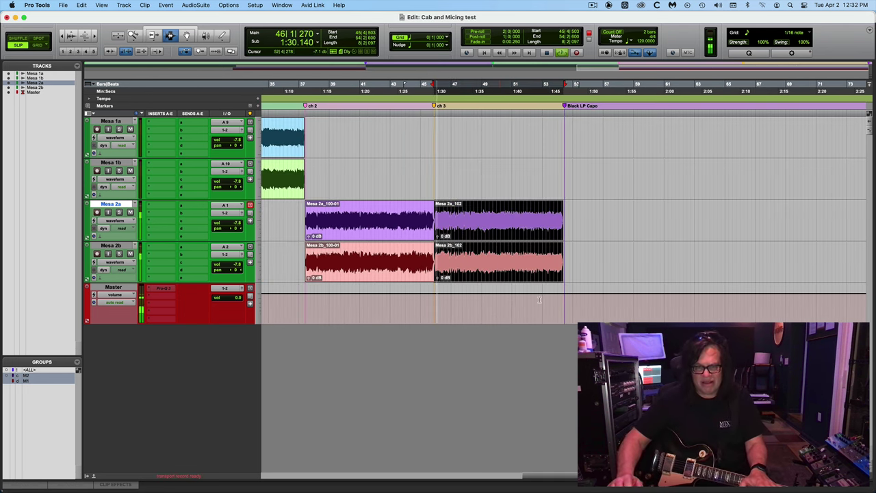
pyautogui.click(563, 228)
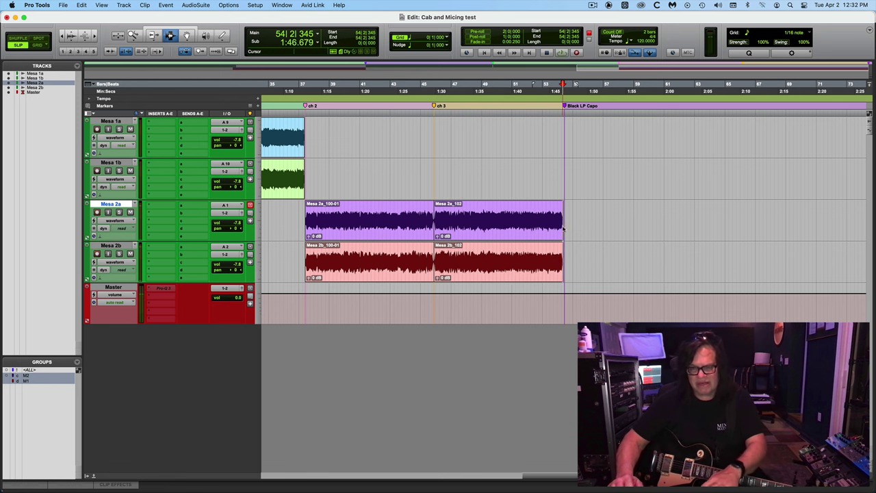
pyautogui.press('super+bracketright')
pyautogui.press('super+bracketright')
pyautogui.press('super+bracketright')
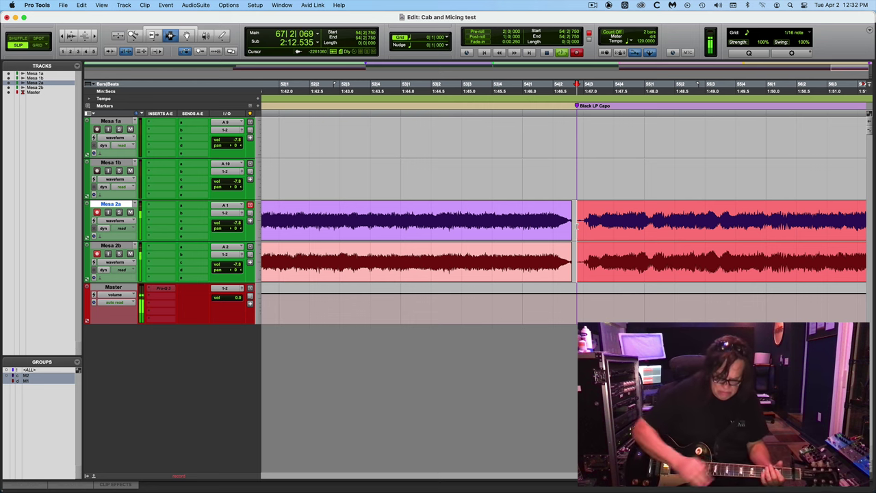
pyautogui.press('space')
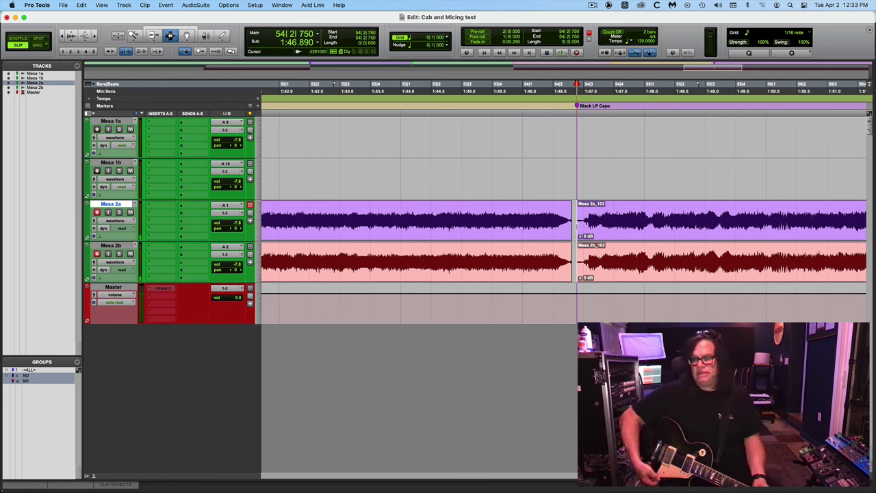
# - Play back the Mesa 2a/2b "ch 3" take that precedes the new recording
pyautogui.press('super+bracketleft')
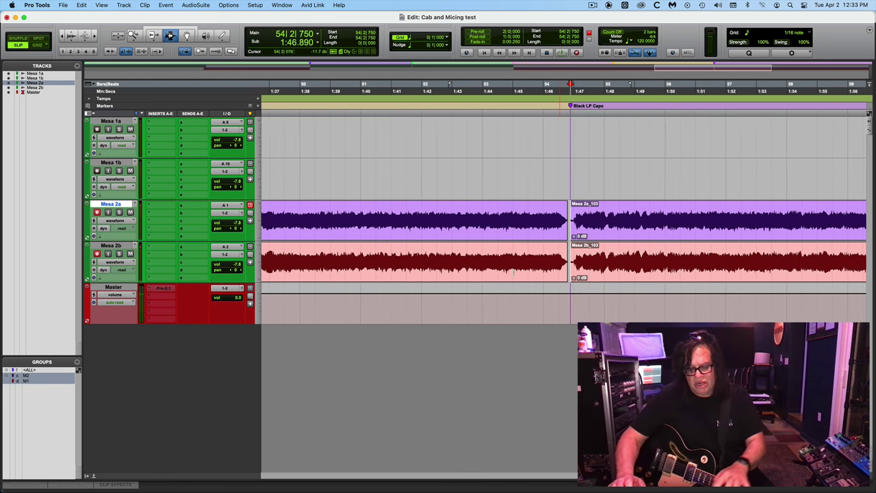
pyautogui.press('super+bracketleft')
pyautogui.click(434, 258)
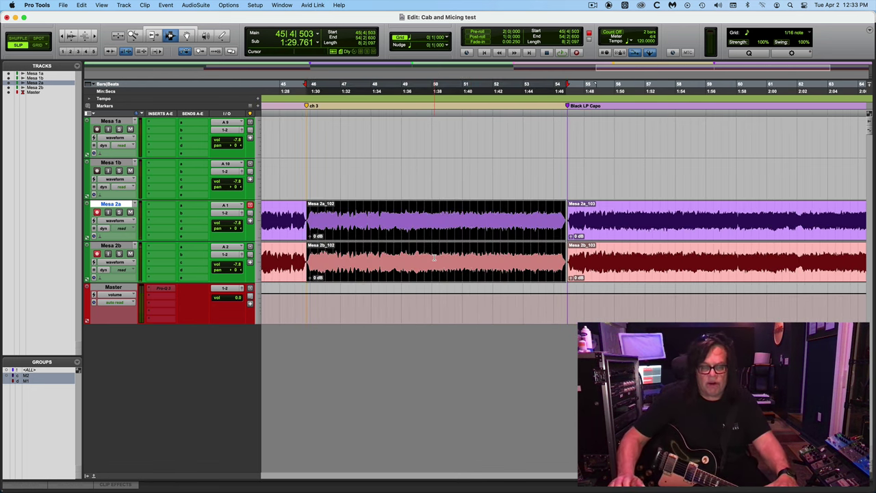
pyautogui.press('space')
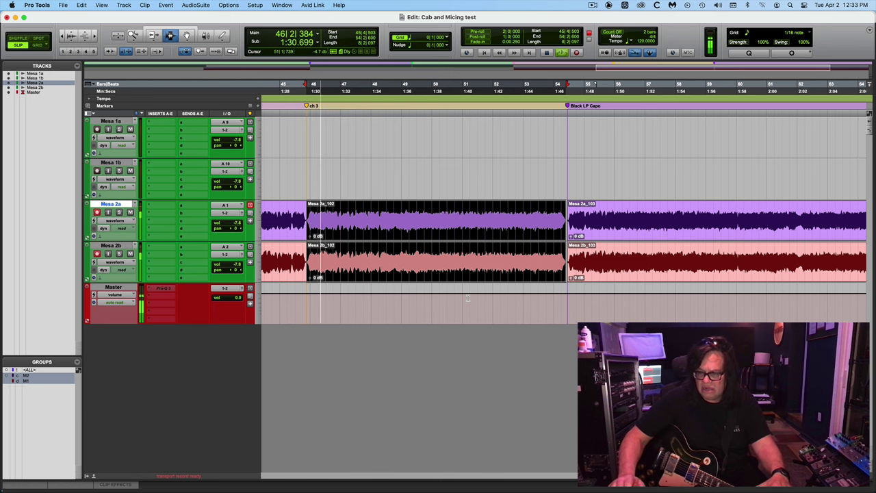
# - Set the clip gain of the "Black LP Capo" take to -0.5 dB on Mesa 2a and -0.6 dB on Mesa 2b
pyautogui.click(598, 254)
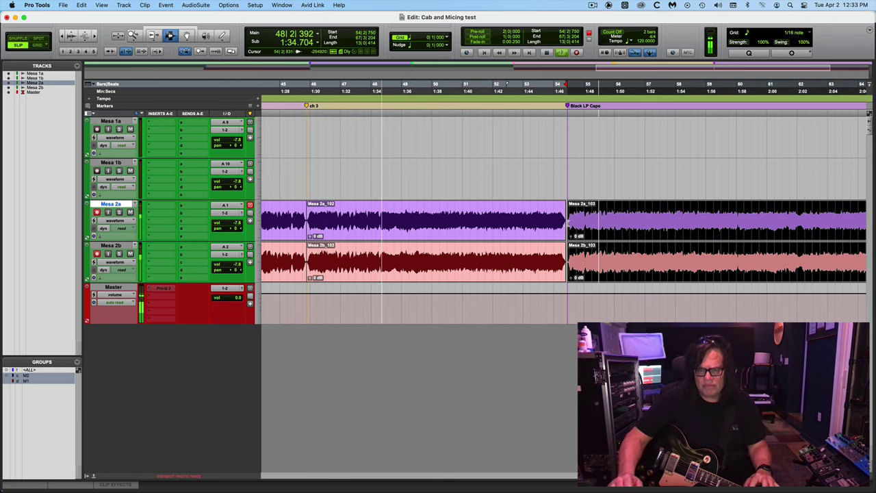
pyautogui.moveTo(571, 236); pyautogui.dragTo(571, 239)
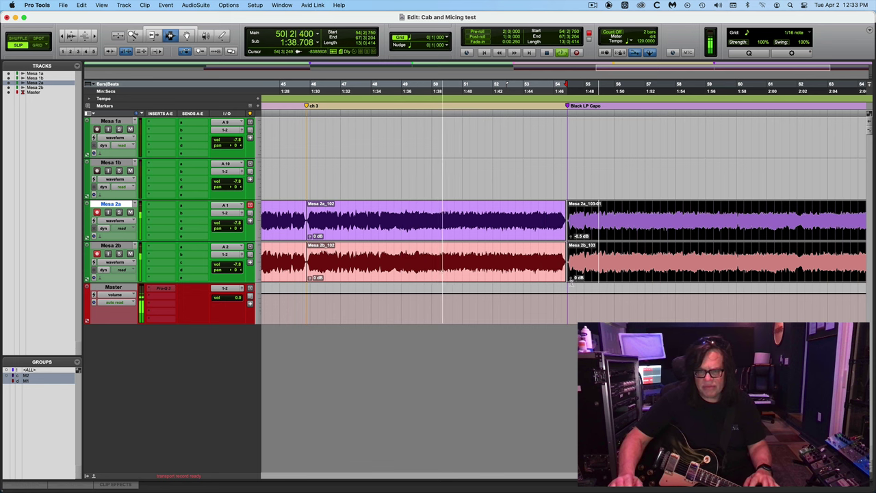
pyautogui.moveTo(573, 285); pyautogui.dragTo(571, 284)
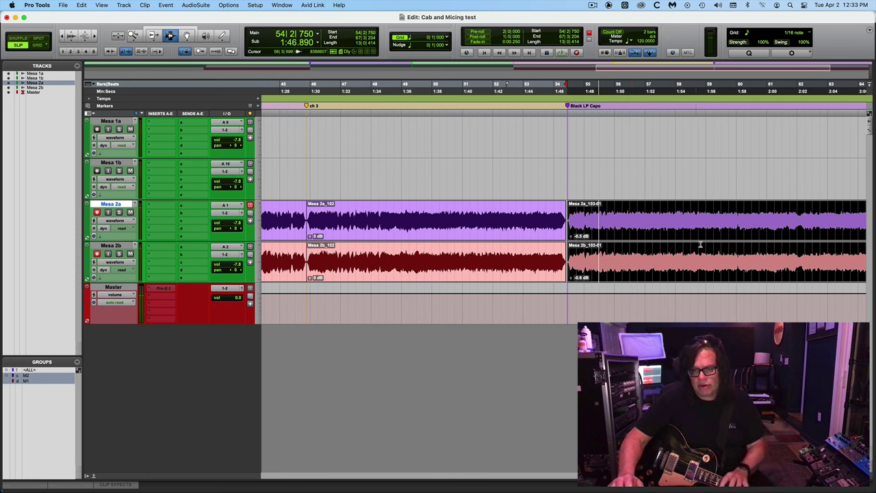
# - Play back the "Black LP Capo" take and set its Mesa 2a clip gain to -0.1 dB
pyautogui.press('space')
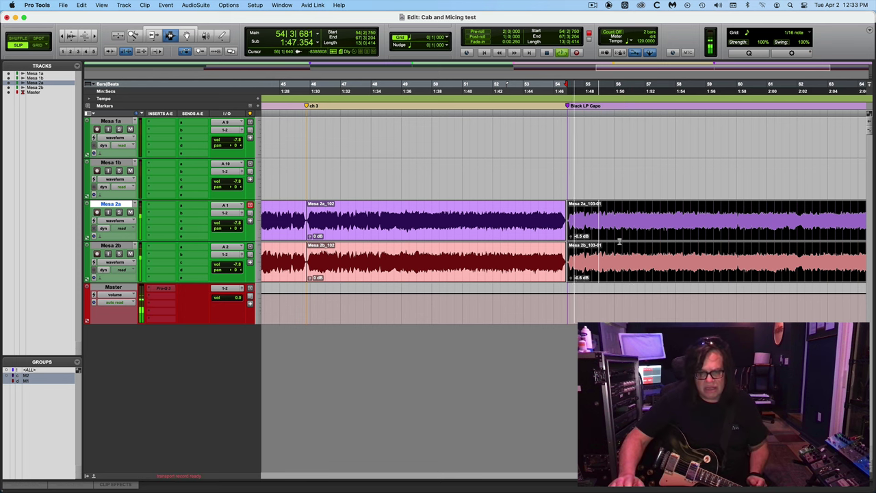
pyautogui.click(571, 237)
pyautogui.press('Escape')
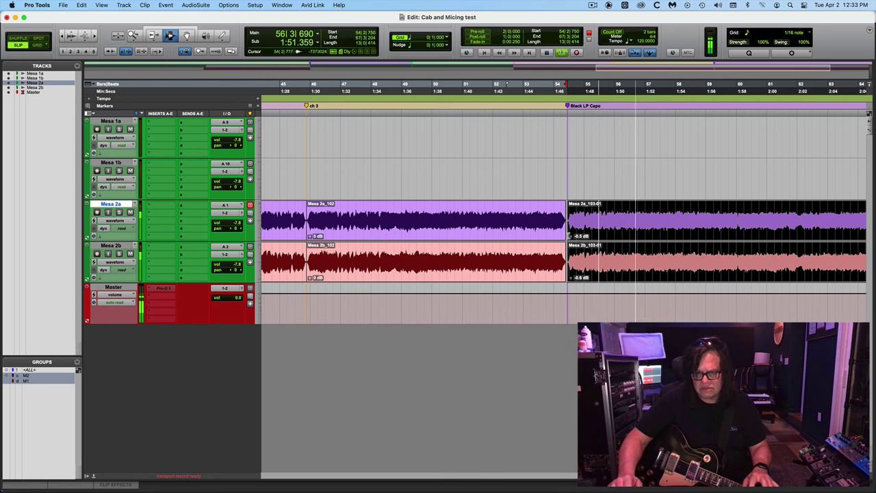
pyautogui.click(571, 238)
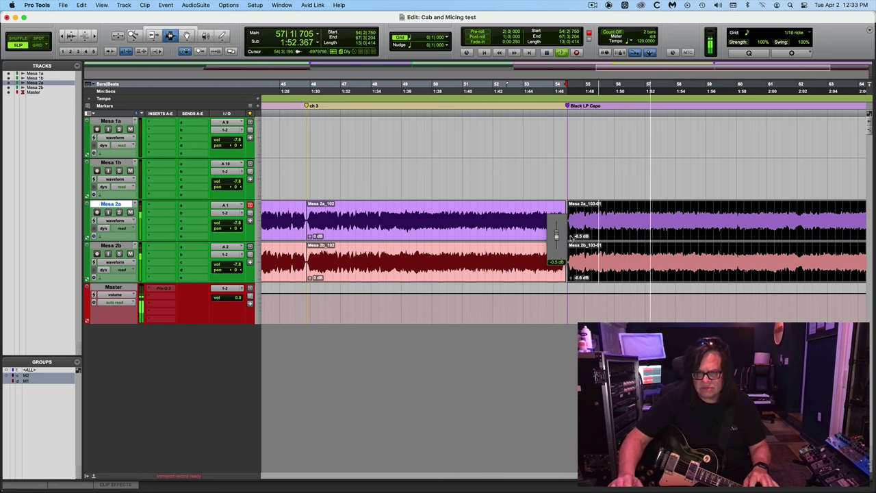
# - While replaying the "ch 3" take, set the "Black LP Capo" clip gains on Mesa 2a and Mesa 2b to 0 dB
pyautogui.press('space')
pyautogui.click(446, 231)
pyautogui.press('space')
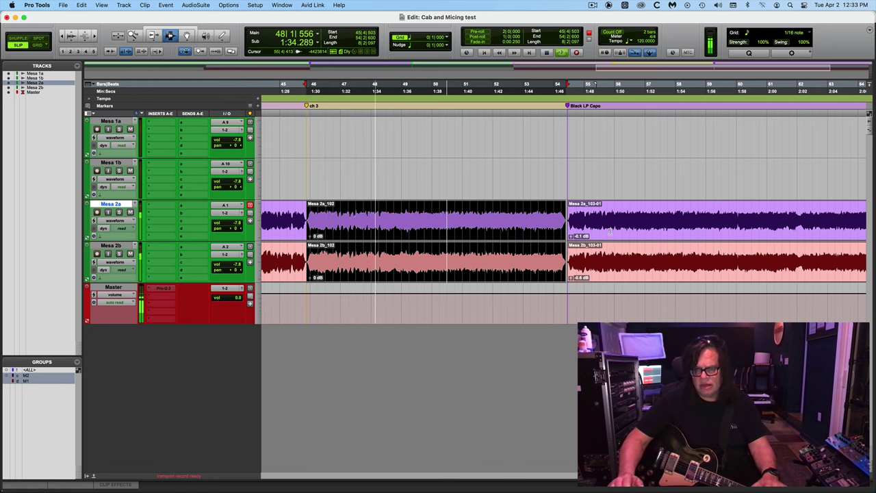
pyautogui.click(571, 236)
pyautogui.moveTo(570, 237); pyautogui.dragTo(571, 235)
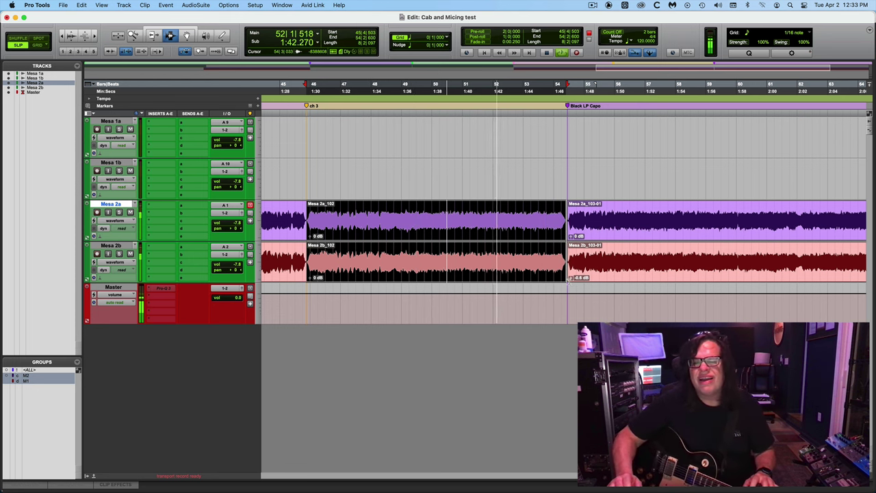
pyautogui.moveTo(571, 277); pyautogui.dragTo(571, 276)
pyautogui.press('space')
# - Play back the "Black LP Capo" take and the Mesa 2a/2b "ch 3" take to compare the two guitar sounds
pyautogui.doubleClick(655, 233)
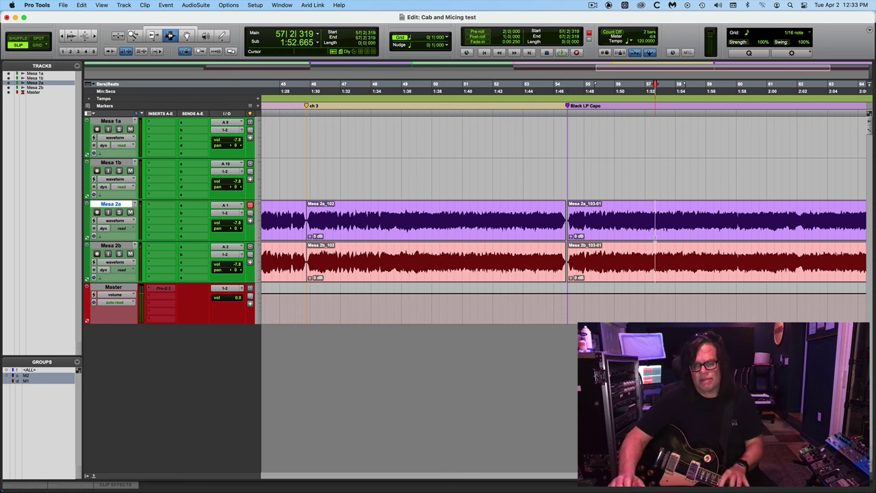
pyautogui.press('space')
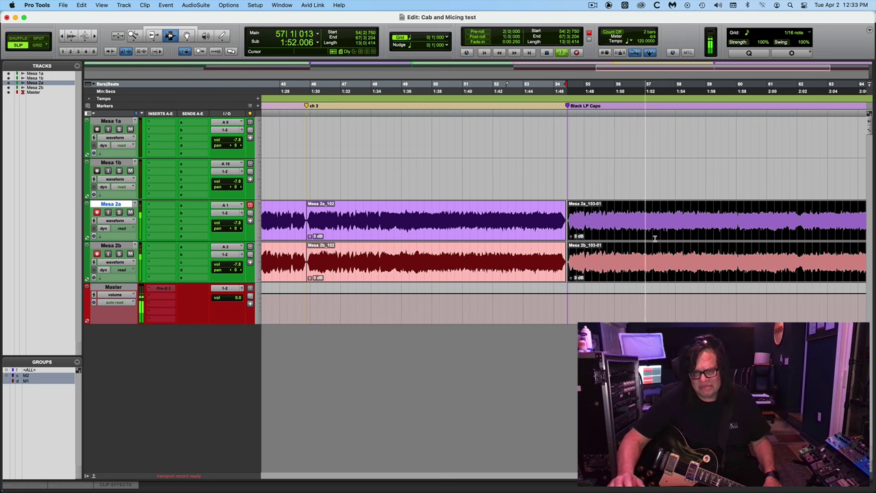
pyautogui.click(459, 234)
pyautogui.doubleClick(458, 233)
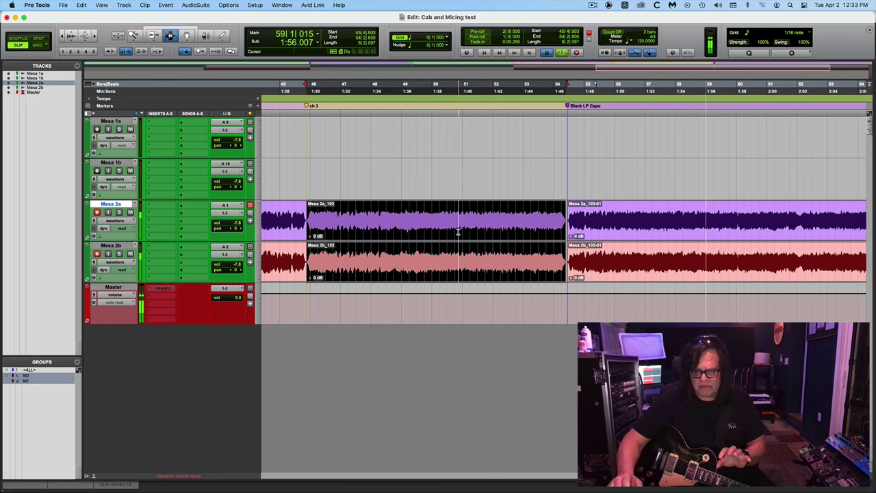
pyautogui.press('space')
pyautogui.press('space')
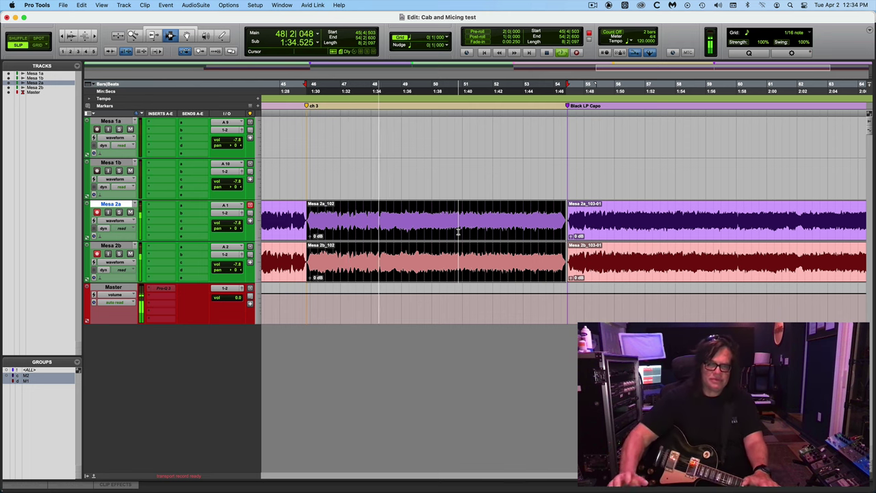
pyautogui.press('space')
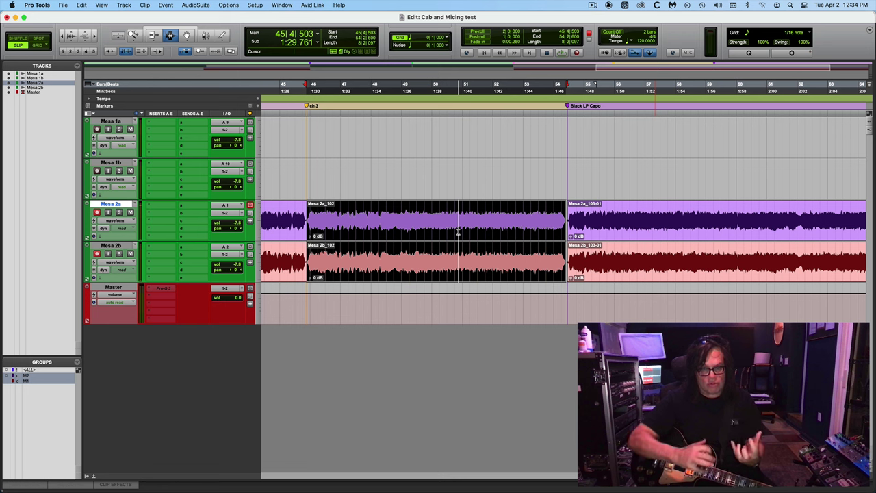
# - Audition the "Black LP Capo" take, the Mesa 2a/2b "ch 3" take, and the "Black LP Capo" take once more
pyautogui.click(622, 230)
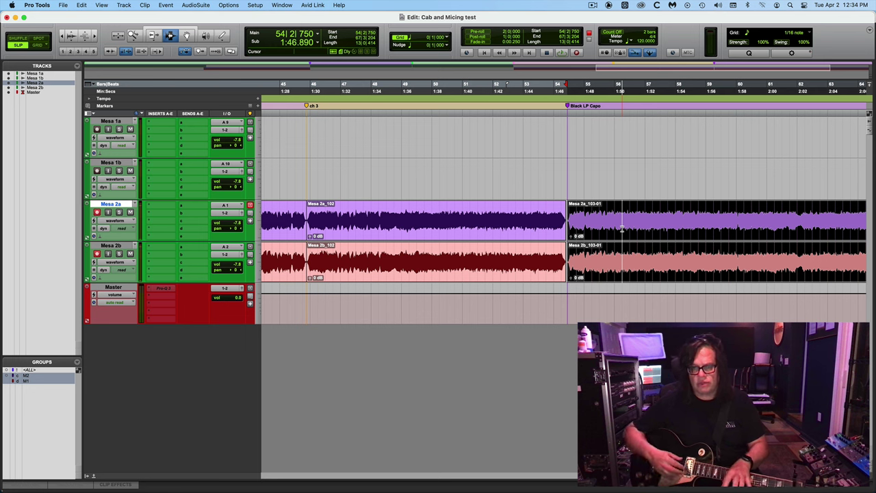
pyautogui.press('space')
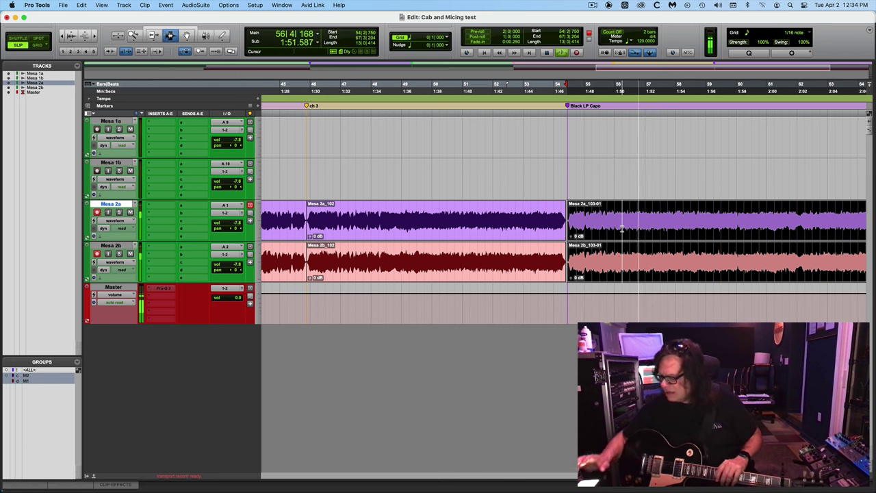
pyautogui.doubleClick(498, 250)
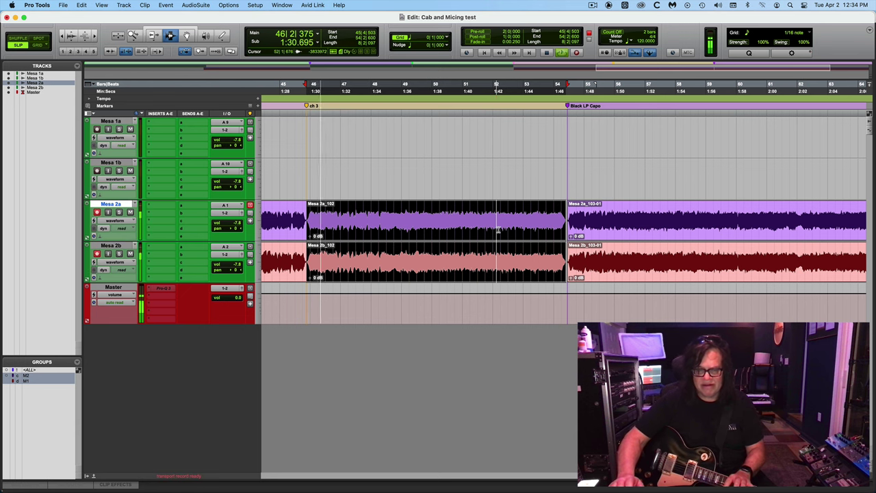
pyautogui.press('space')
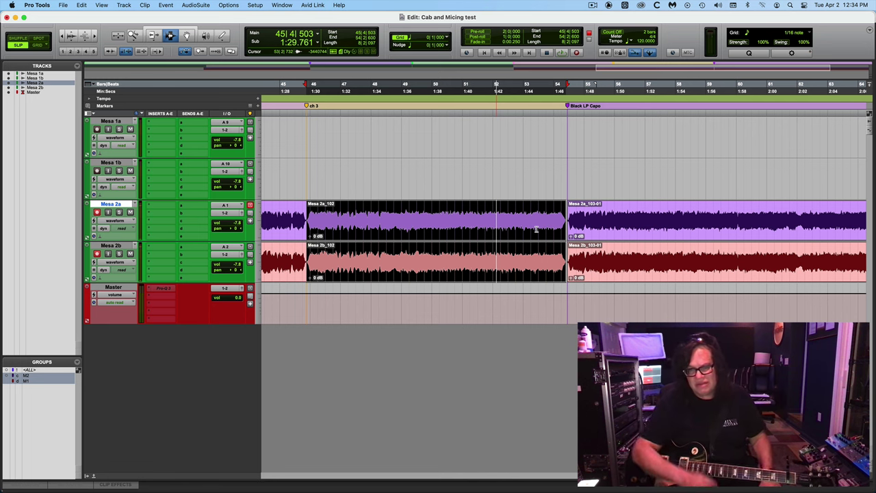
pyautogui.click(588, 236)
pyautogui.press('space')
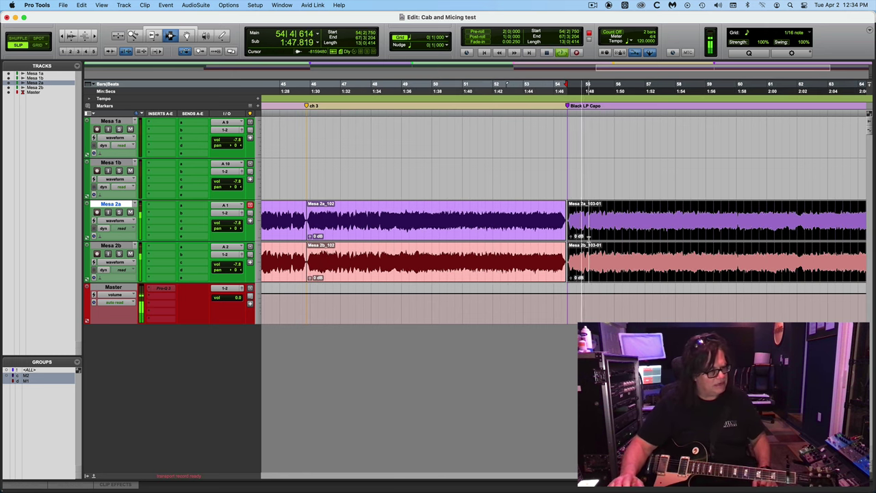
# - Show all takes, replay the Mesa 2a/2b "ch 3" take briefly, and place the edit cursor inside the first Mesa 1 take
pyautogui.press('super+bracketleft')
pyautogui.press('super+bracketleft')
pyautogui.press('super+bracketleft')
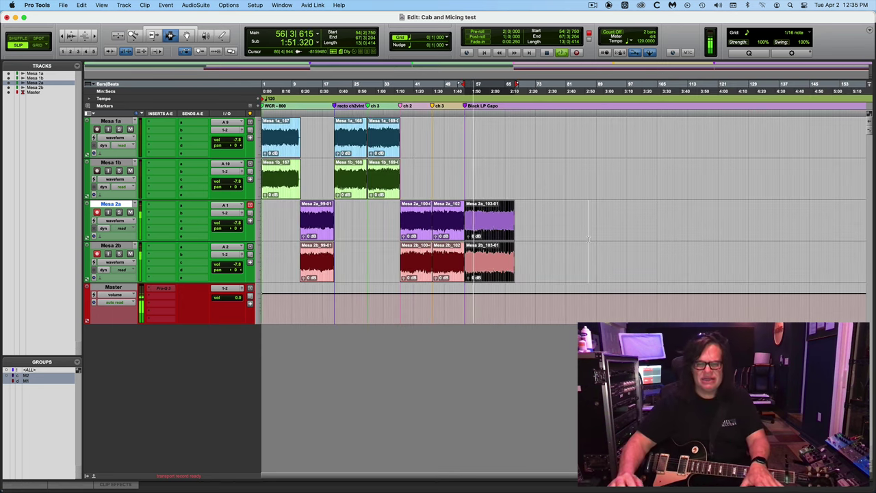
pyautogui.click(427, 220)
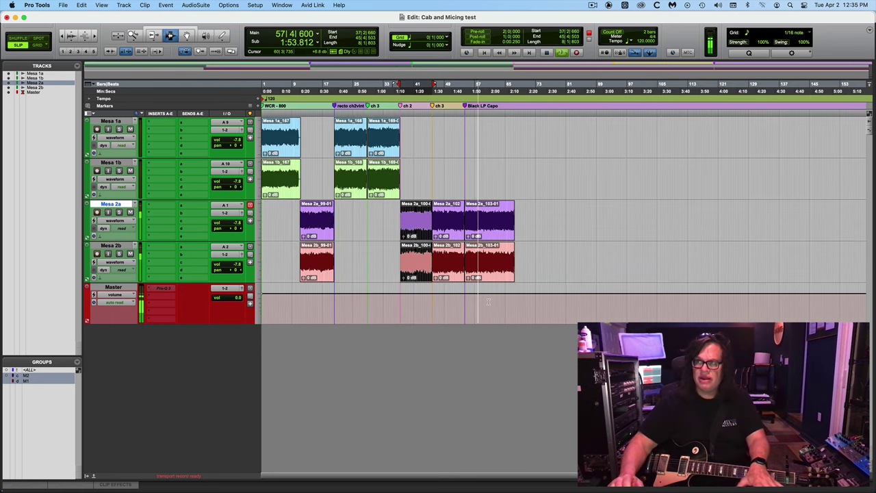
pyautogui.press('space')
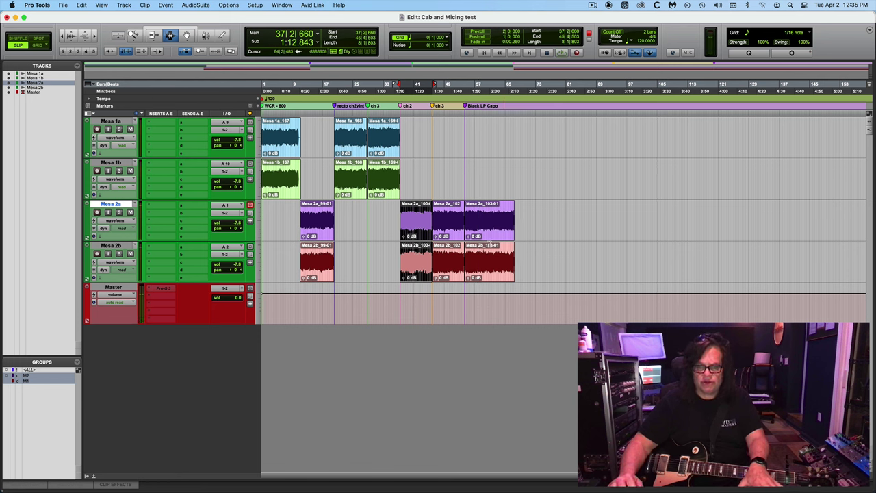
pyautogui.click(438, 226)
pyautogui.press('space')
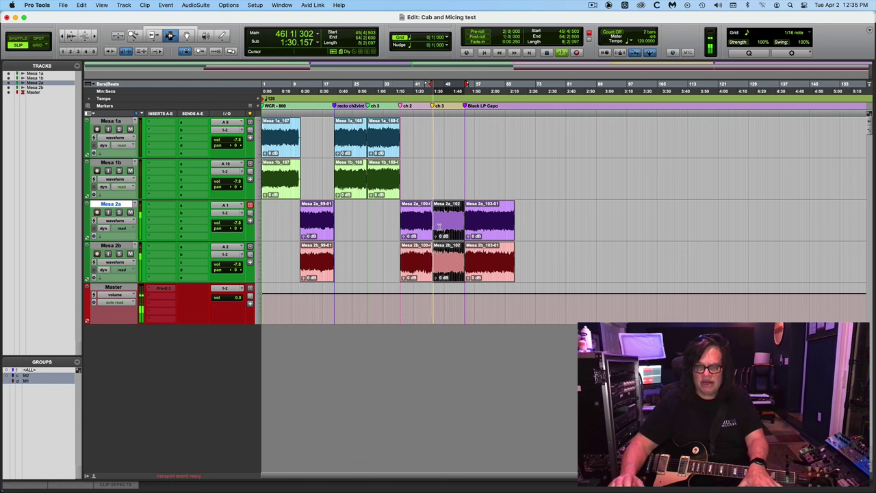
pyautogui.press('space')
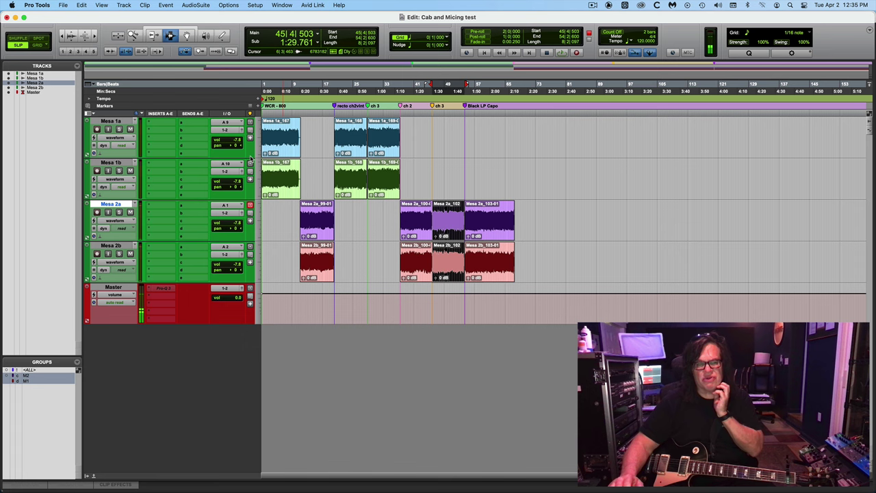
pyautogui.click(277, 166)
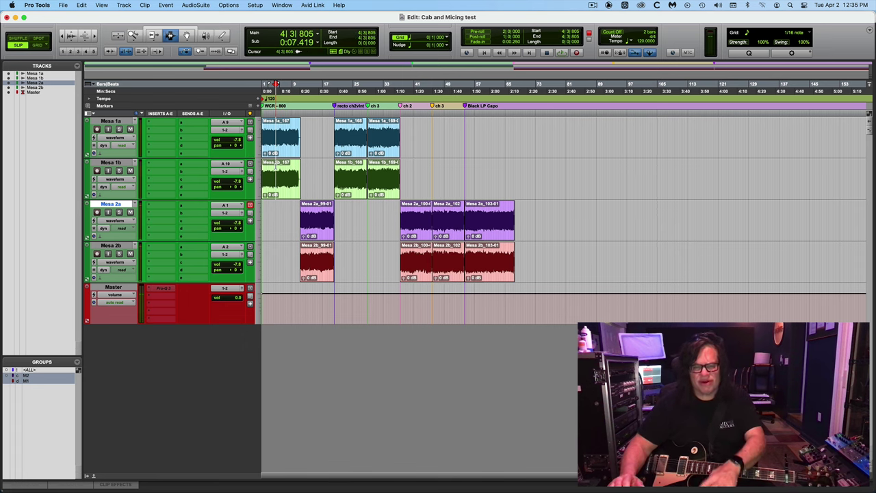
# - Play back the first Mesa 1a/1b take and the first Mesa 2a/2b take to compare their sounds
pyautogui.press('super+bracketright')
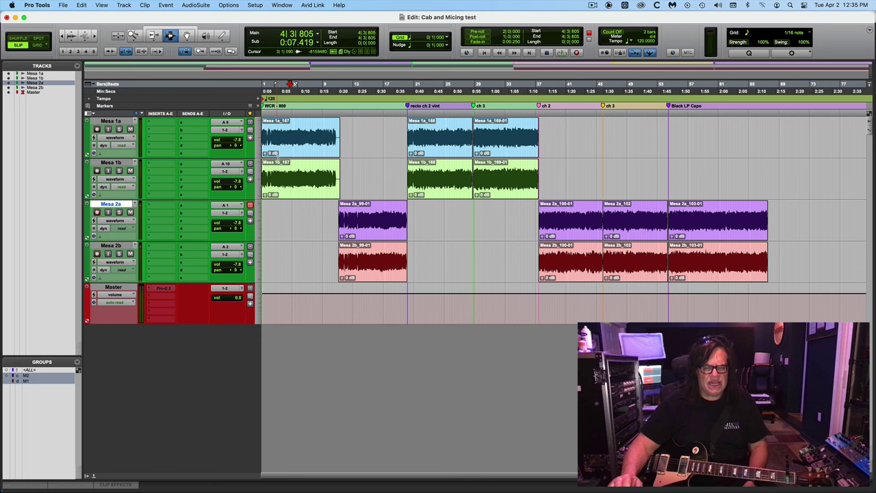
pyautogui.doubleClick(285, 165)
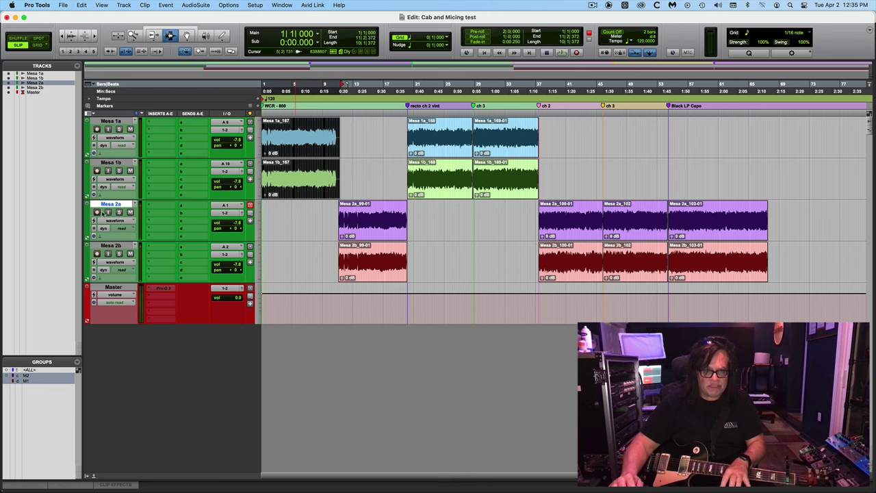
pyautogui.press('space')
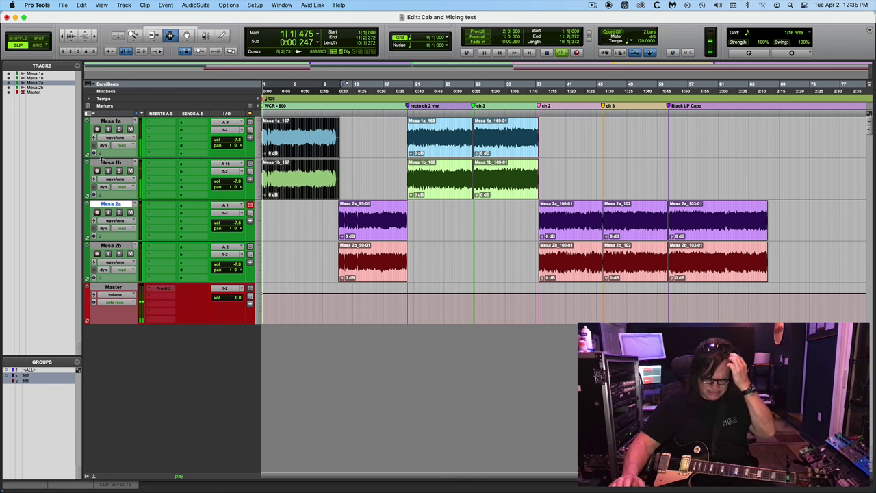
pyautogui.click(351, 236)
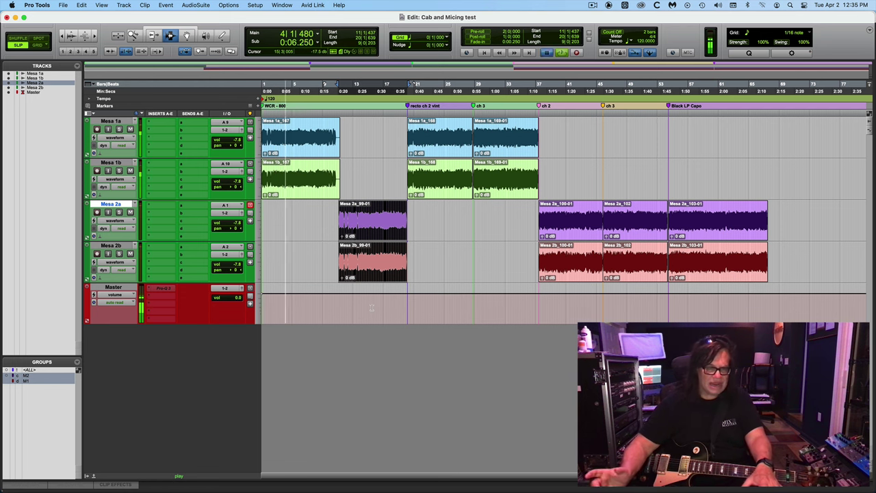
pyautogui.press('space')
pyautogui.press('space')
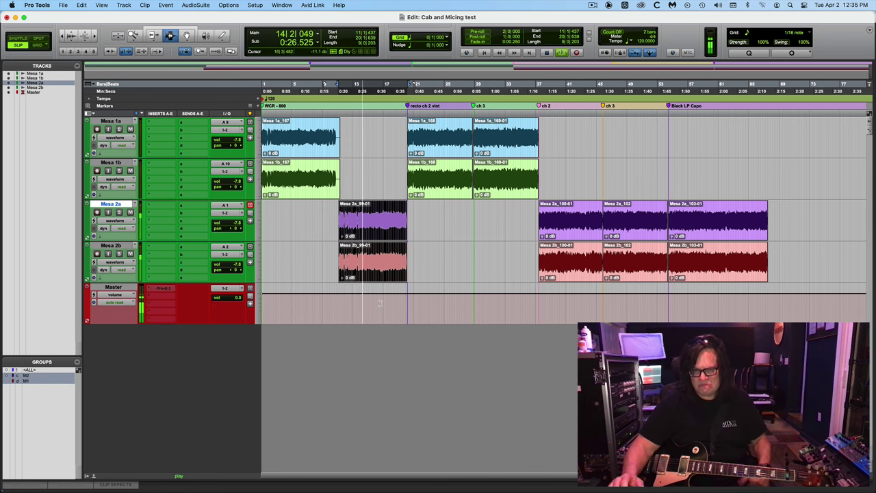
pyautogui.press('space')
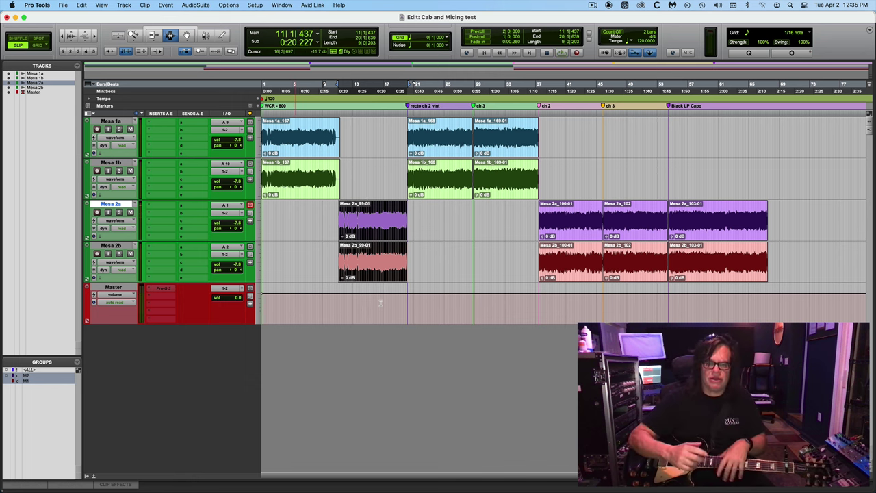
# - Audition the opening of the "WCR - 800" Mesa 1a/1b take again, followed by the first Mesa 2a/2b take
pyautogui.press('super+bracketright')
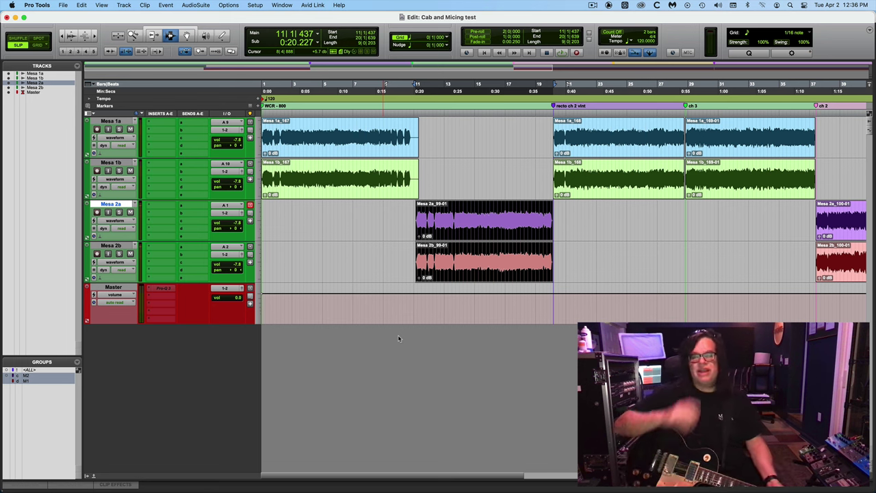
pyautogui.doubleClick(303, 149)
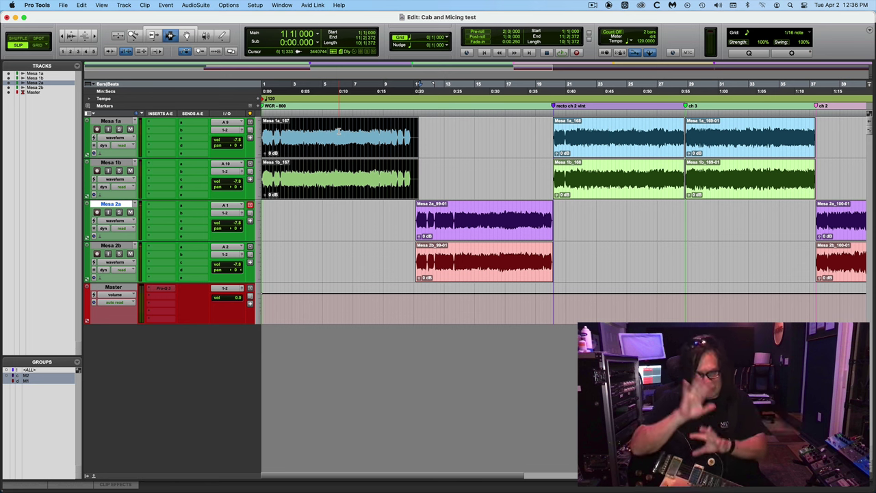
pyautogui.press('space')
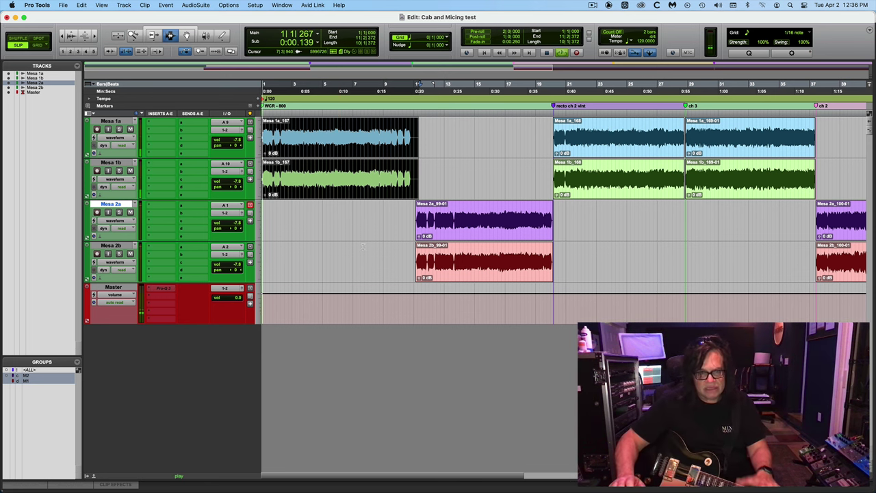
pyautogui.press('space')
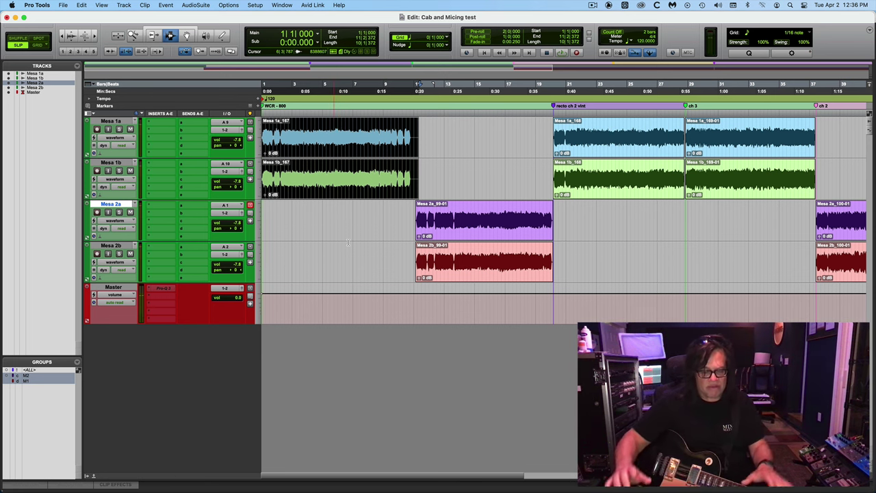
pyautogui.press('space')
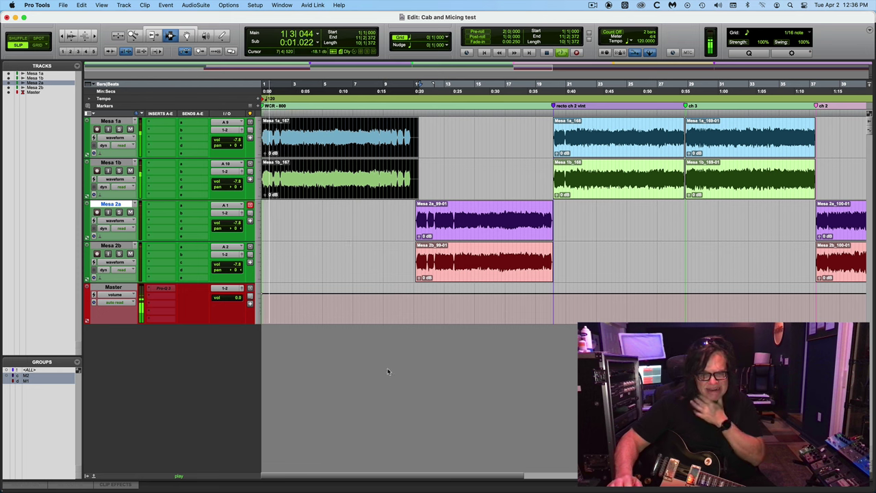
pyautogui.click(440, 251)
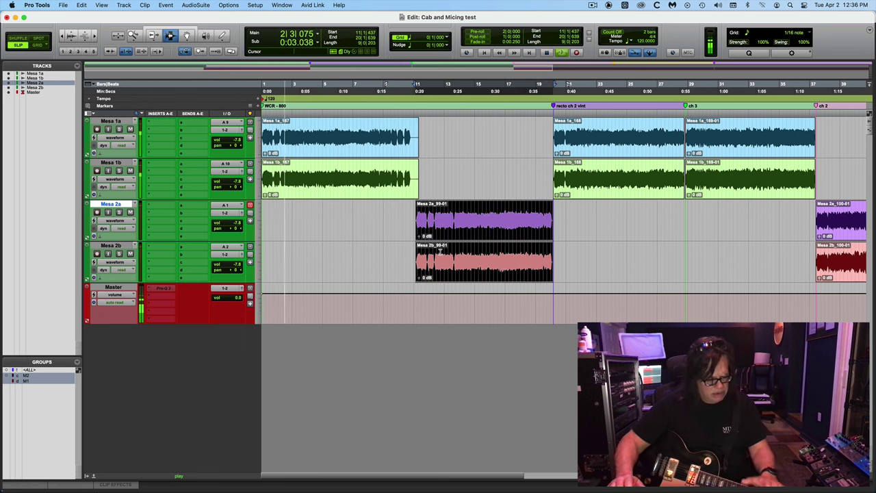
pyautogui.press('space')
pyautogui.press('space')
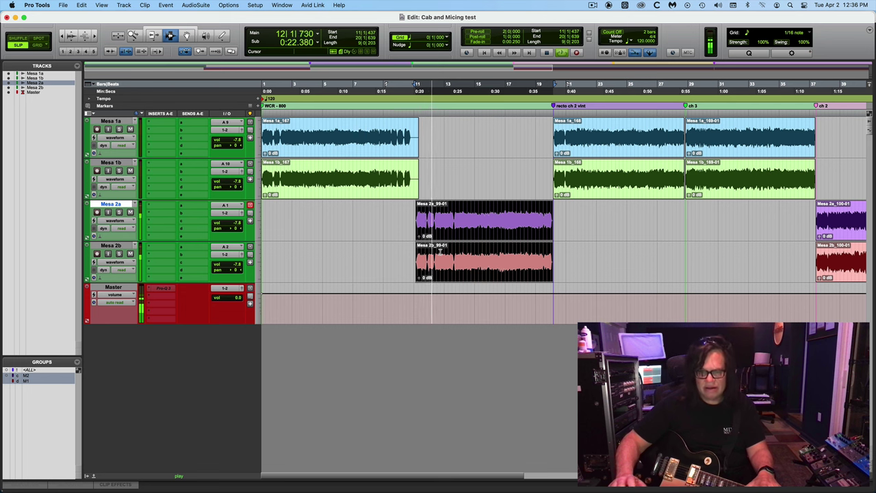
pyautogui.press('space')
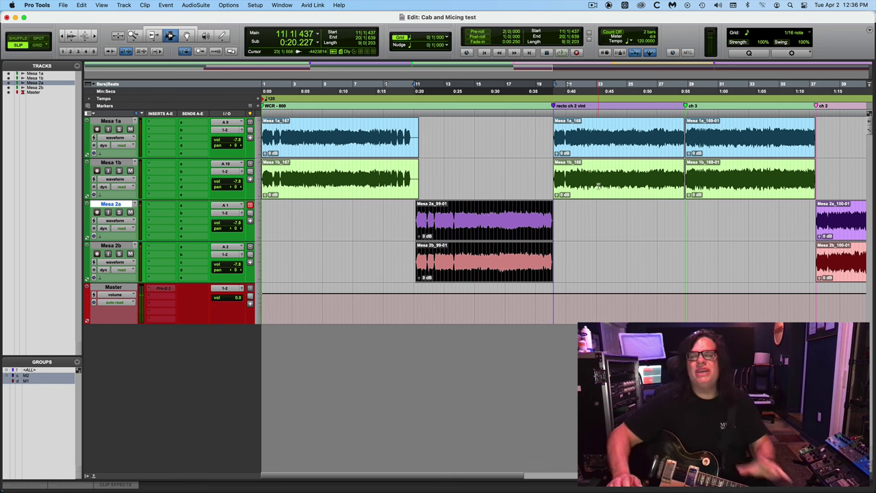
# - Compare the Mesa 1a/1b "recto ch 2 vint" take with the Mesa 2a/2b "ch 2" take by playing both
pyautogui.doubleClick(596, 185)
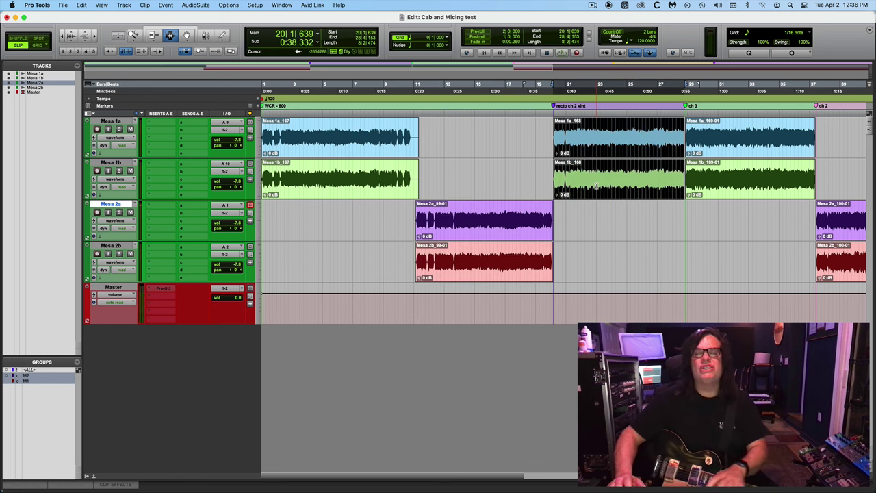
pyautogui.press('r')
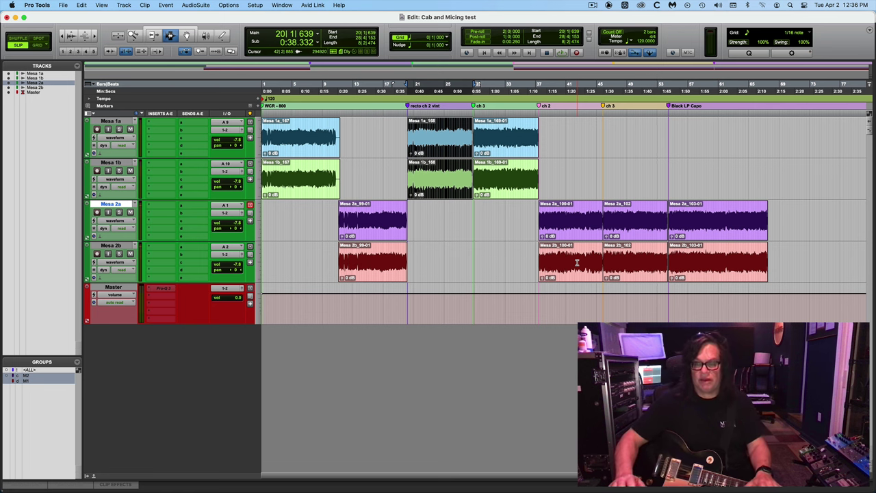
pyautogui.press('space')
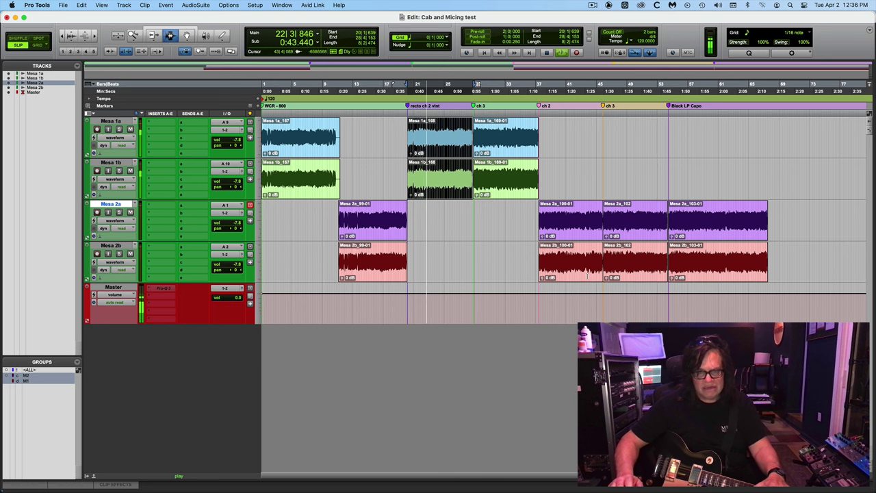
pyautogui.click(568, 232)
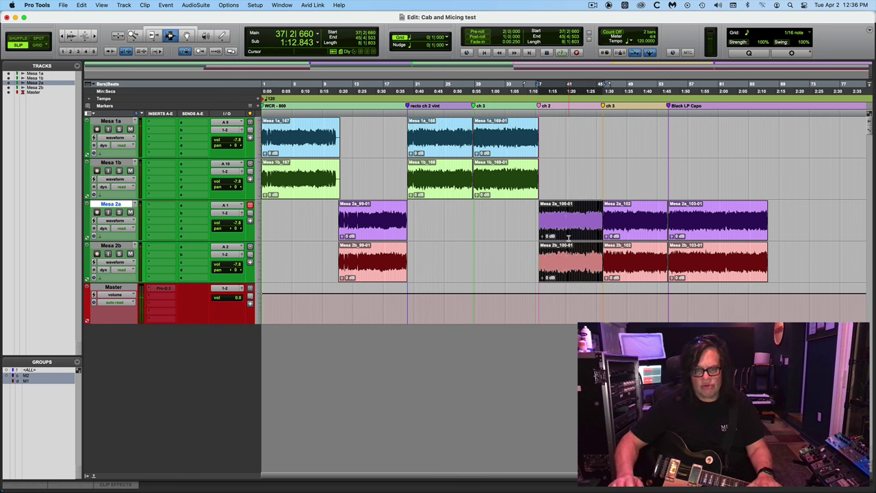
pyautogui.press('space')
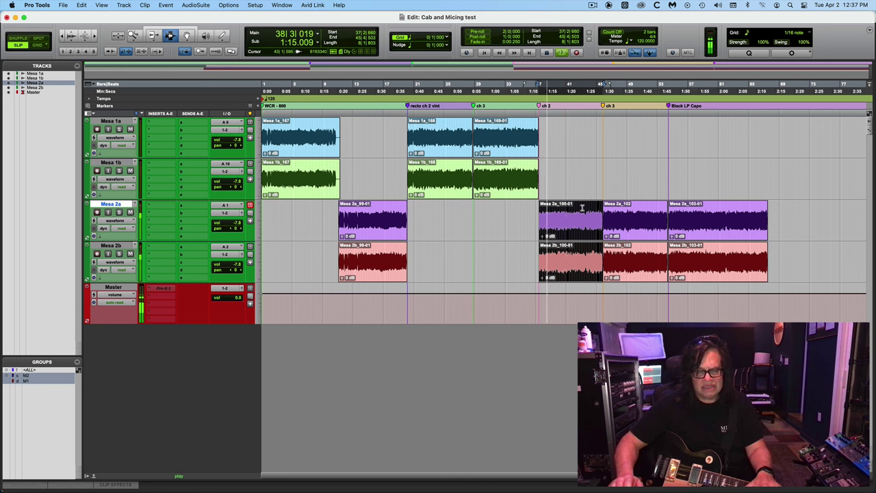
pyautogui.press('space')
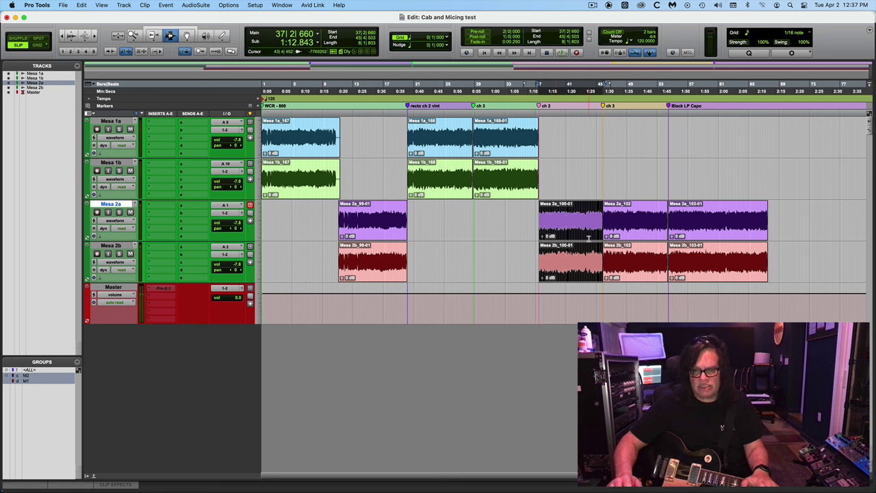
pyautogui.press('space')
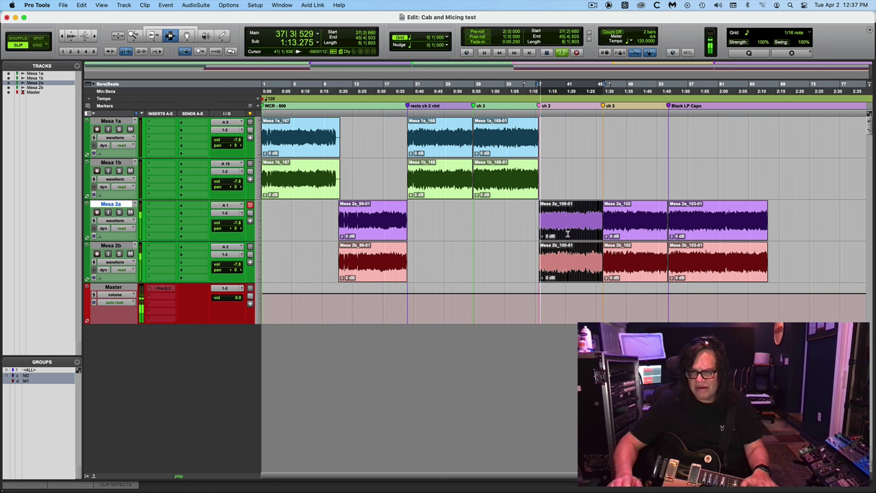
pyautogui.press('space')
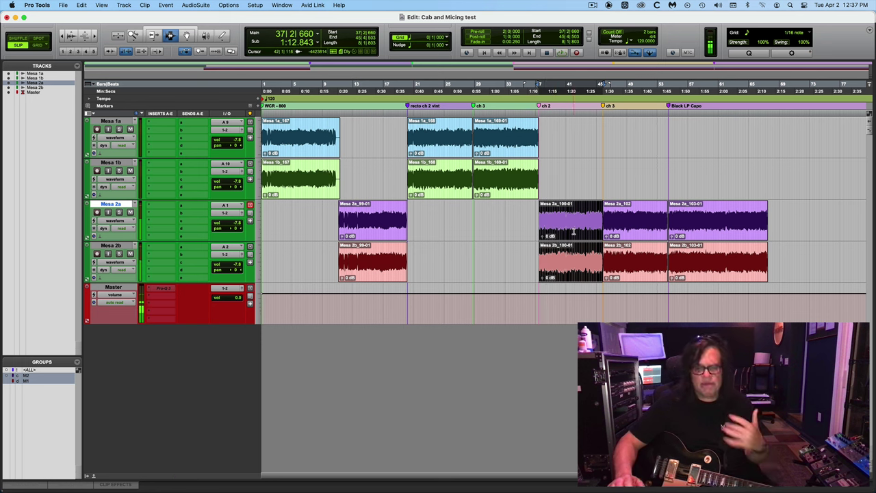
# - Compare the Mesa 1a/1b "ch 3" take with the Mesa 2a/2b "ch 3" take by playing both
pyautogui.click(484, 145)
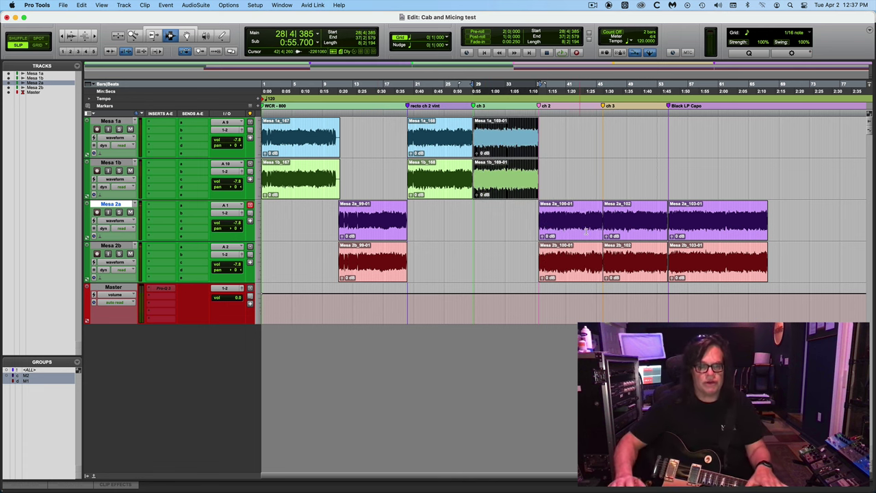
pyautogui.press('space')
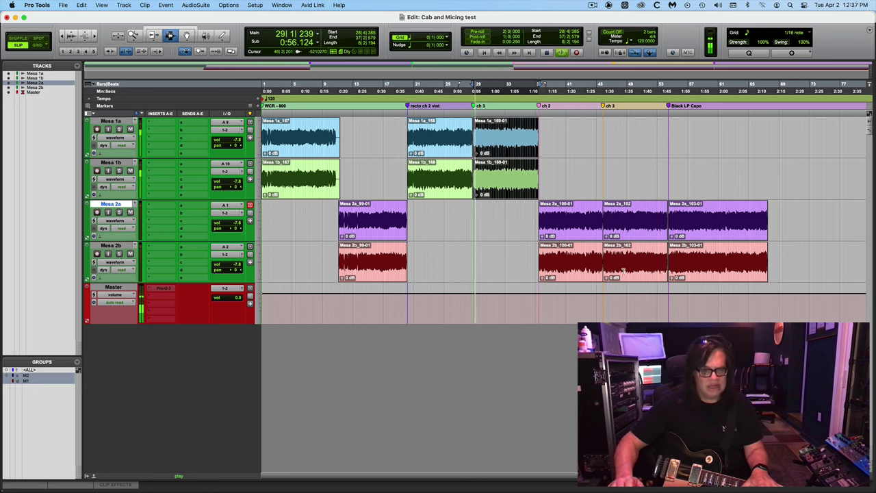
pyautogui.doubleClick(642, 217)
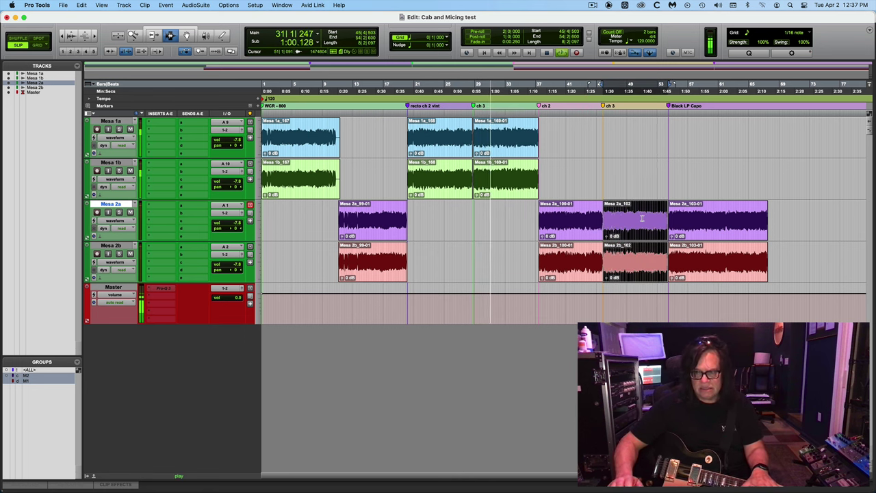
pyautogui.press('space')
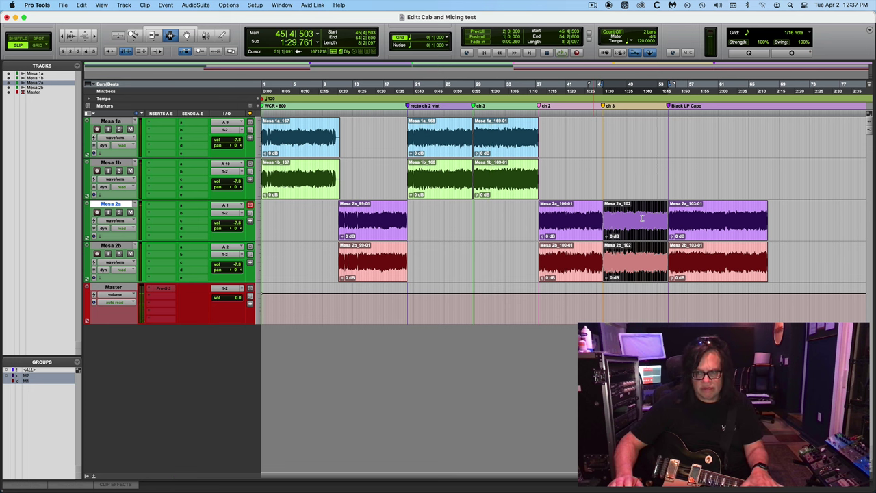
pyautogui.press('space')
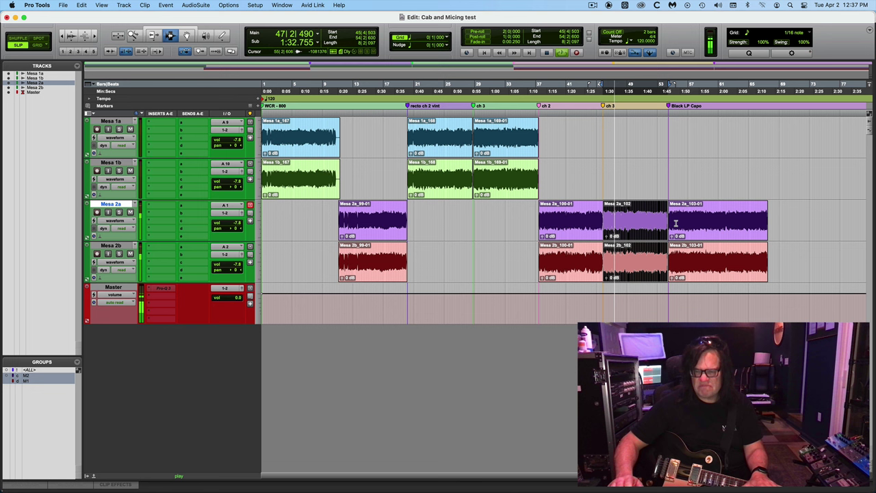
pyautogui.press('space')
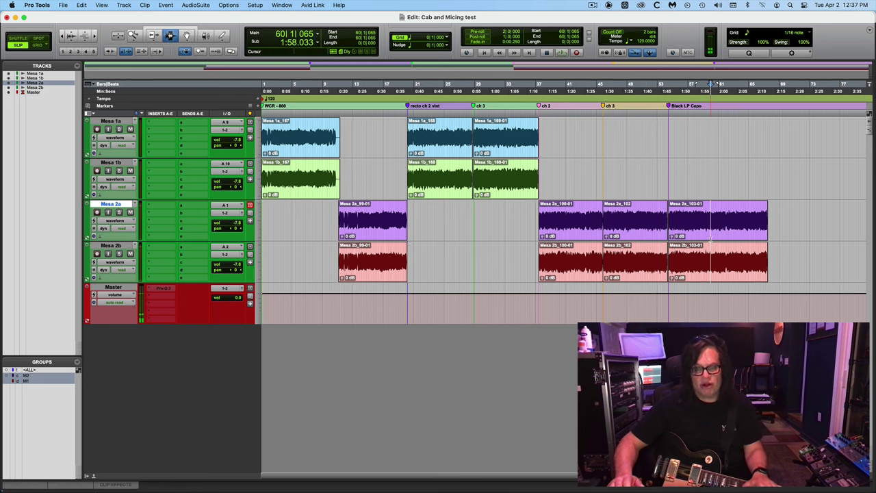
# - Play back the "Black LP Capo" take on Mesa 2a/2b and return the edit cursor to the session start
pyautogui.doubleClick(710, 238)
pyautogui.press('space')
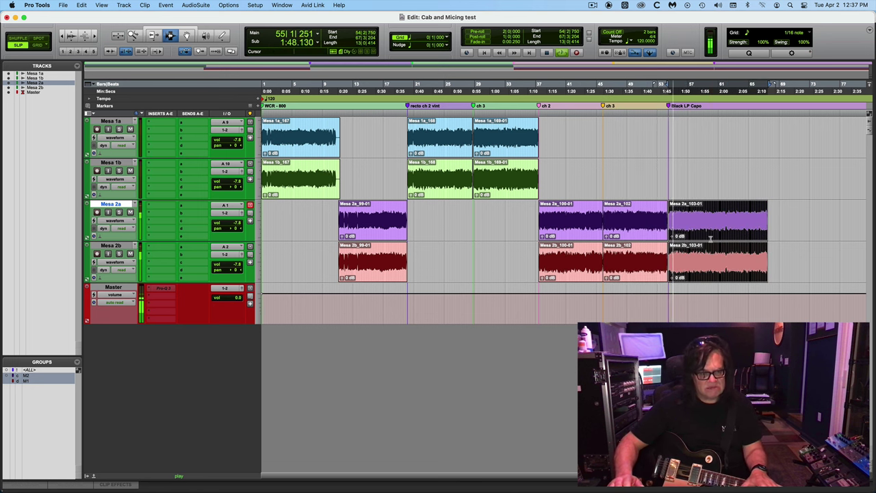
pyautogui.press('space')
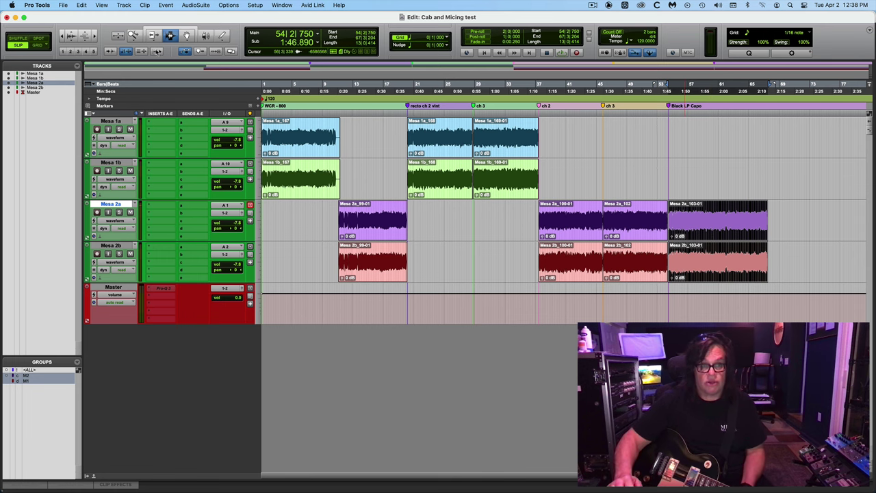
pyautogui.doubleClick(133, 35)
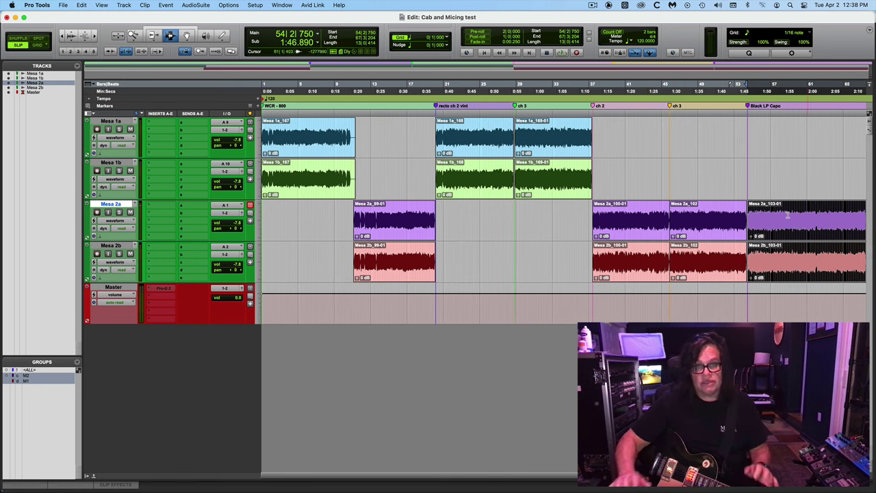
pyautogui.press('Return')
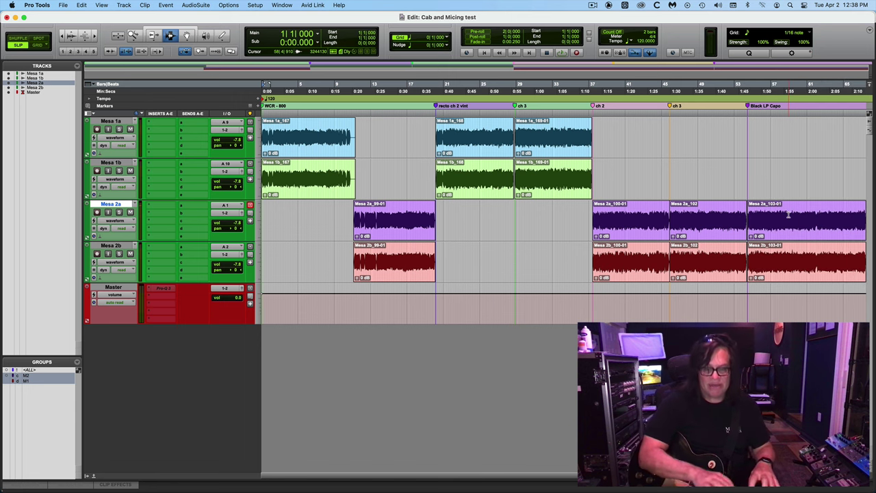